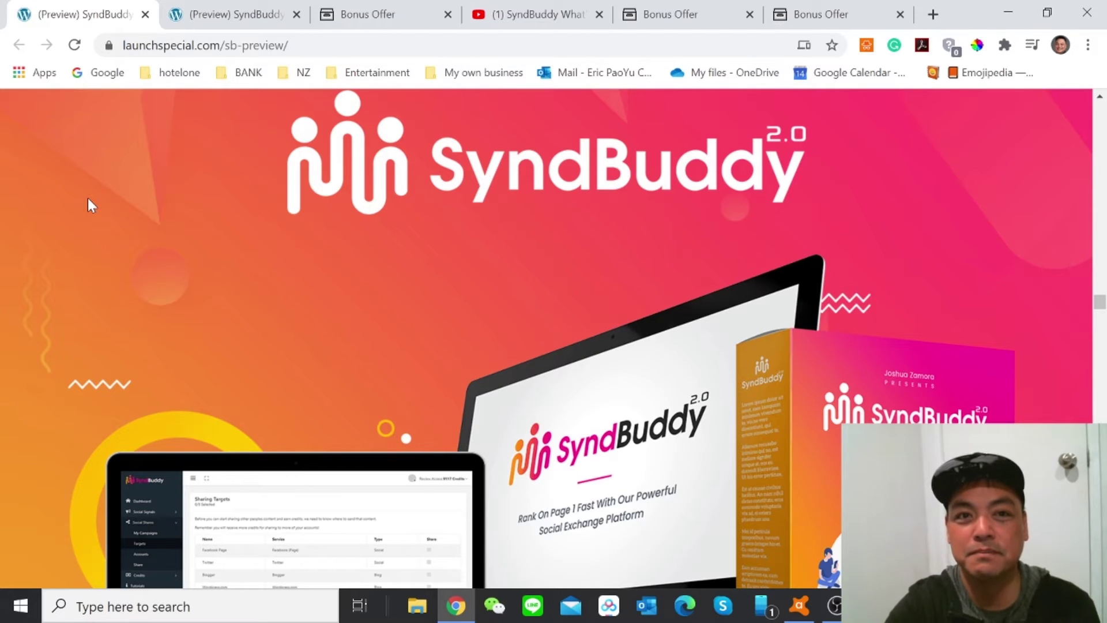
# Switch to the second SyndBuddy preview tab with the Early Bird offer and NEW in 2.0 features
pyautogui.click(187, 7)
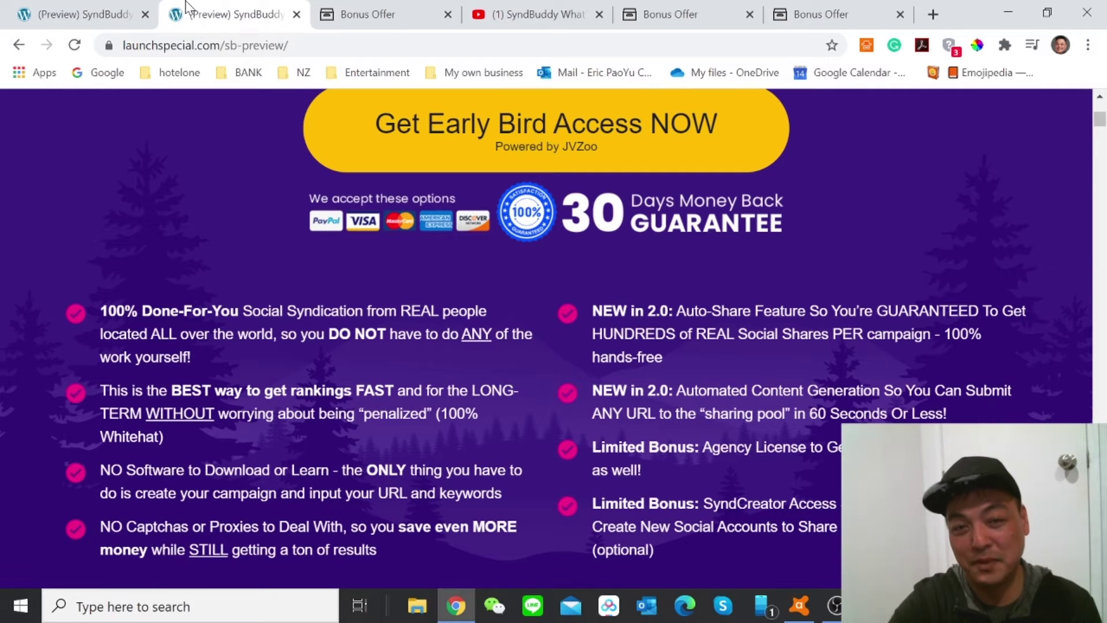
# Bring up the bonuscrate.com Bonus Offer page and read from Bonus #1 down to Jono's SUPER Bundle
pyautogui.click(381, 8)
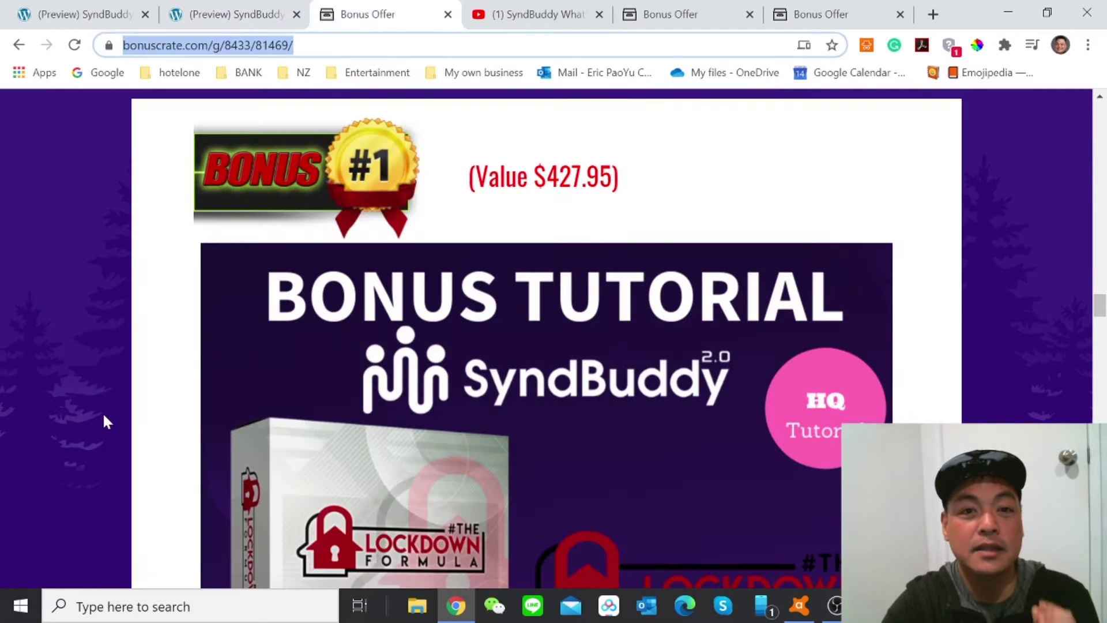
pyautogui.scroll(-5, 99, 374)
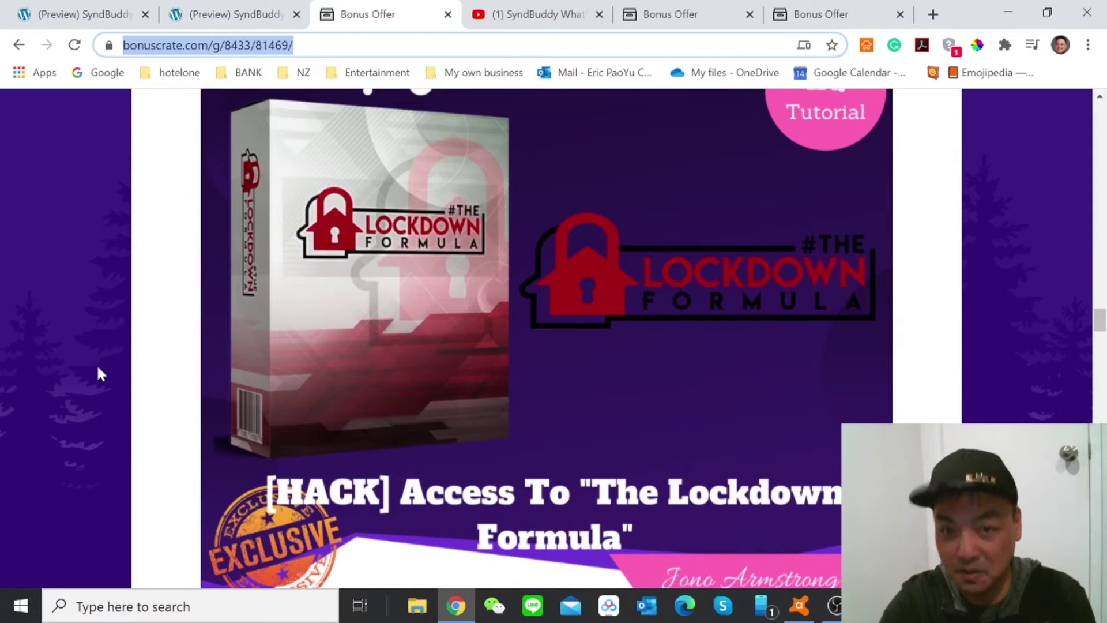
pyautogui.scroll(-9, 98, 372)
pyautogui.scroll(-9, 98, 374)
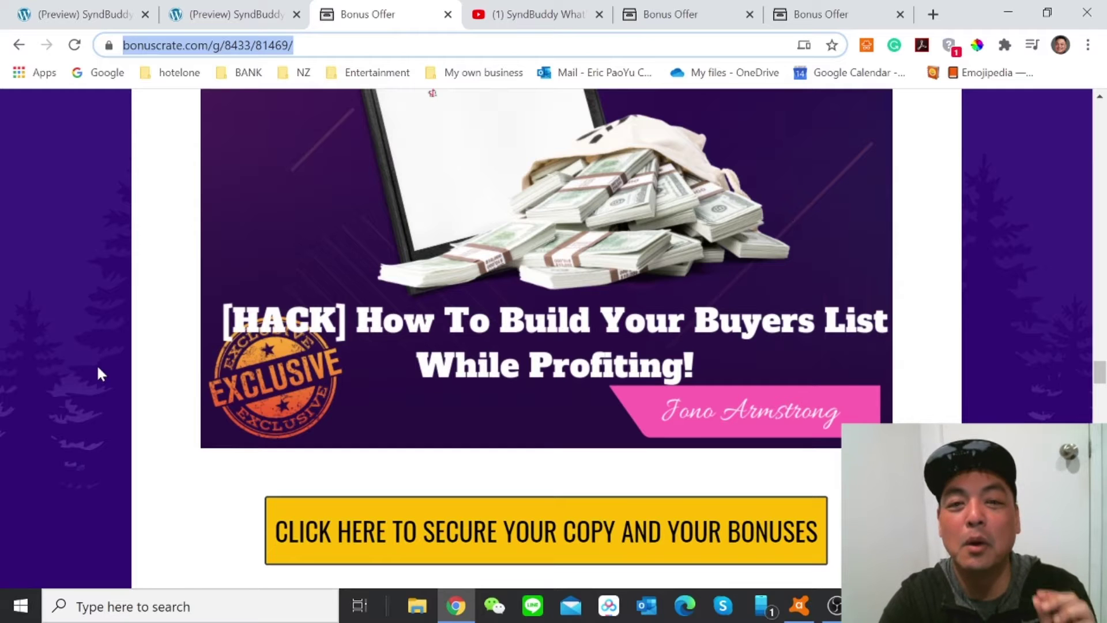
pyautogui.scroll(-16, 98, 374)
pyautogui.scroll(-4, 98, 374)
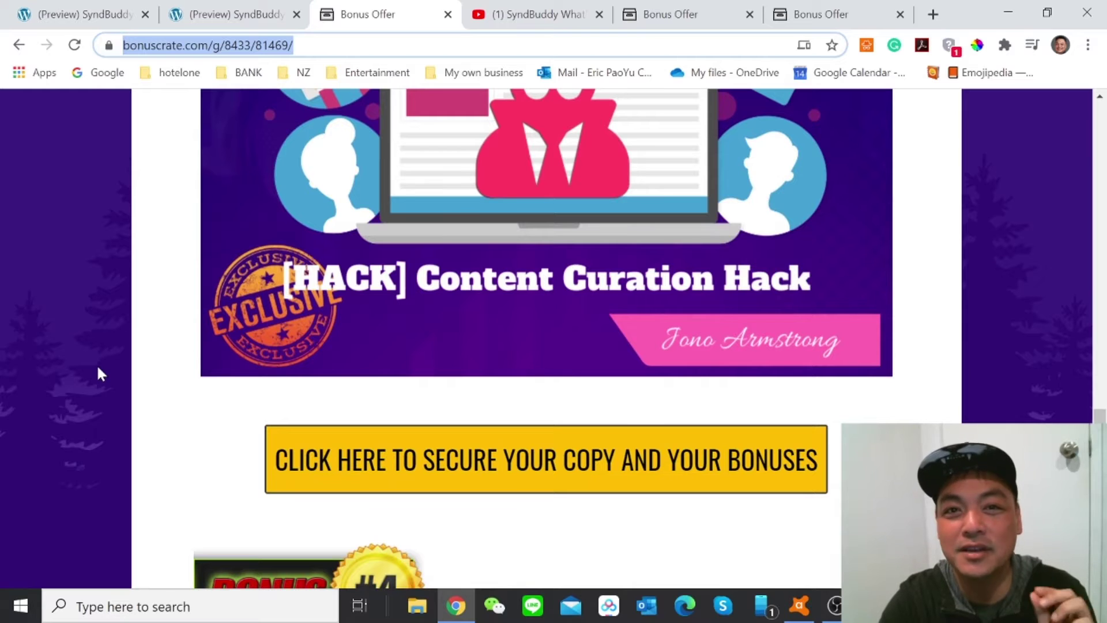
pyautogui.scroll(-10, 98, 373)
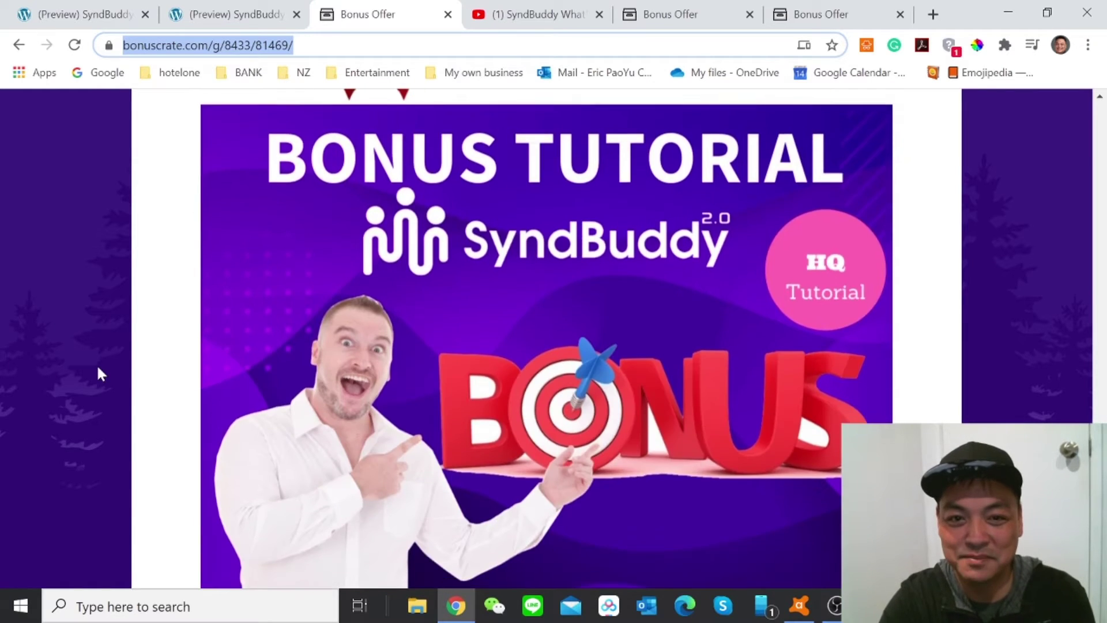
pyautogui.scroll(-4, 98, 369)
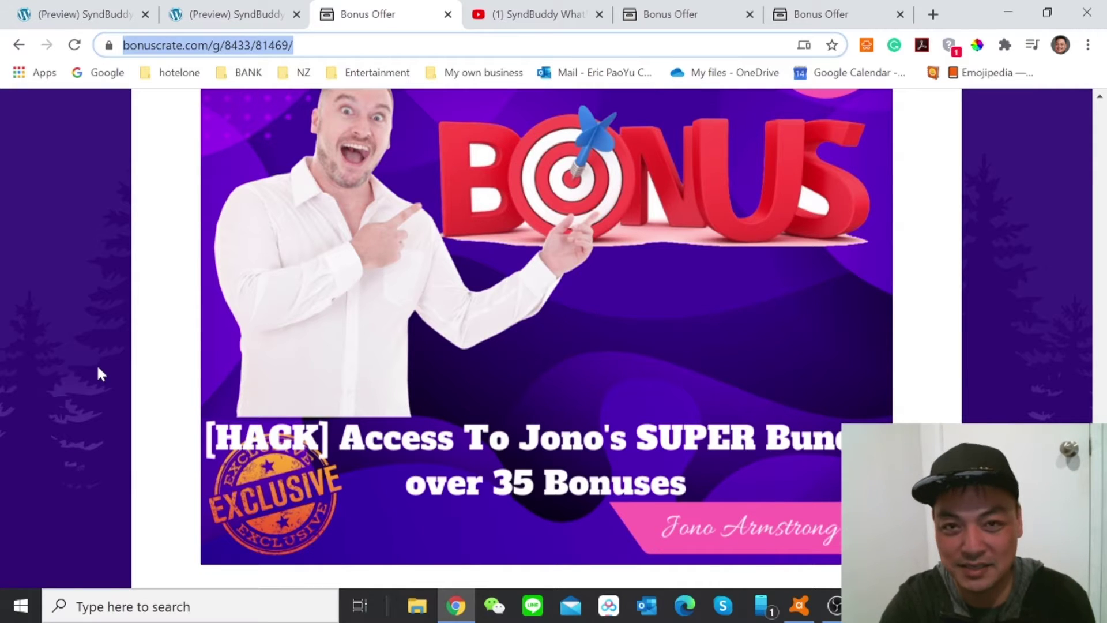
pyautogui.scroll(-2, 98, 369)
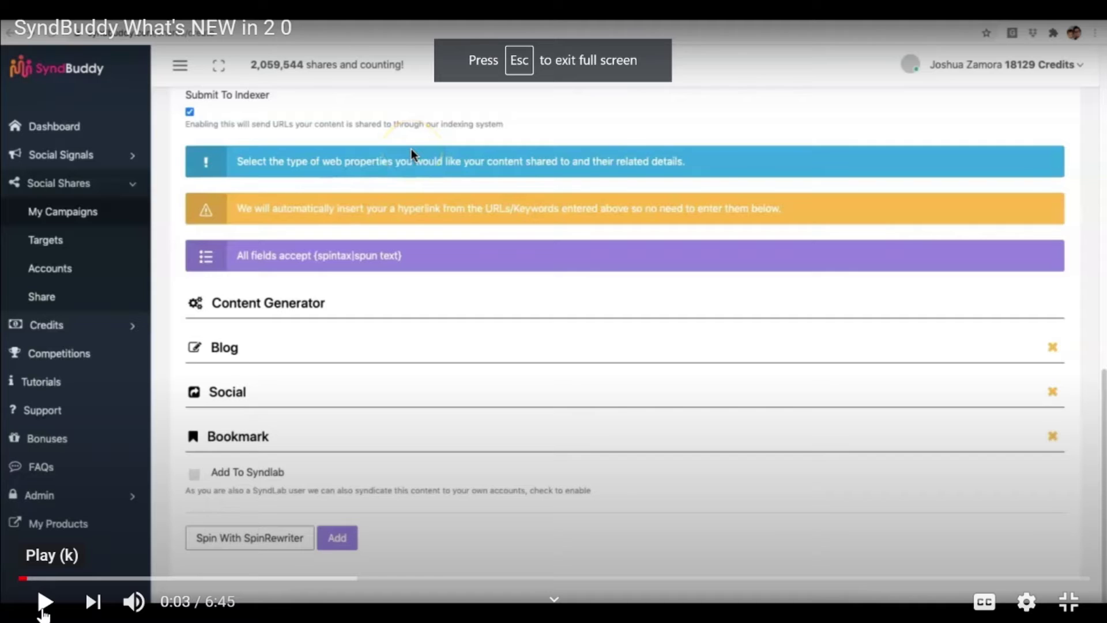
# Play the 'Indexer Demo' share campaign walkthrough video with the volume raised two notches
pyautogui.click(46, 601)
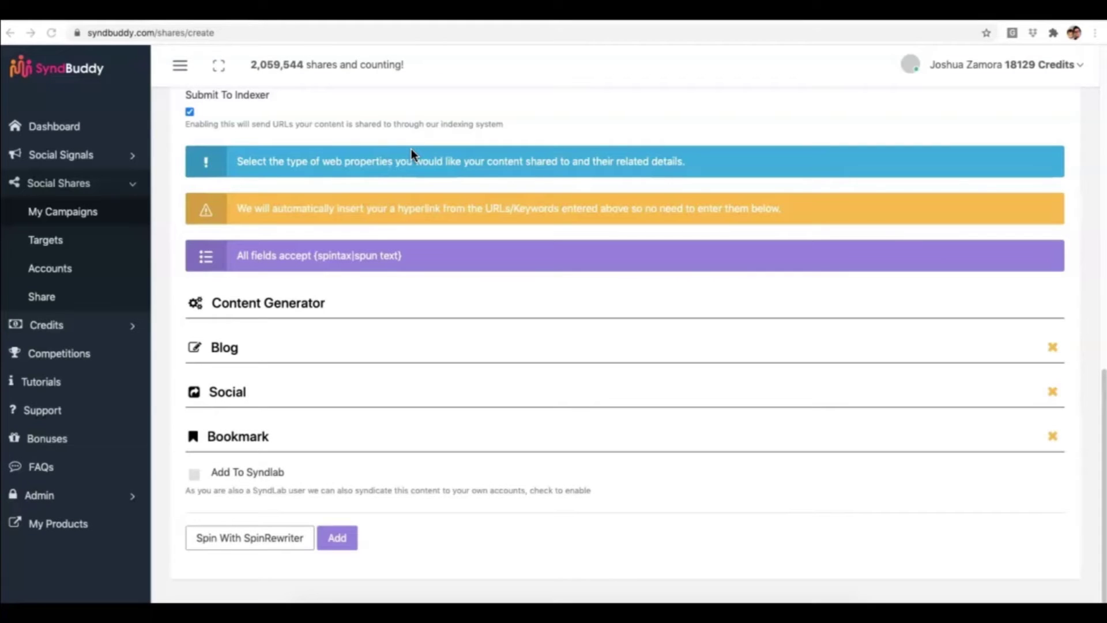
pyautogui.press('XF86AudioRaiseVolume')
pyautogui.press('XF86AudioRaiseVolume')
pyautogui.press('XF86AudioRaiseVolume')
pyautogui.press('XF86AudioRaiseVolume')
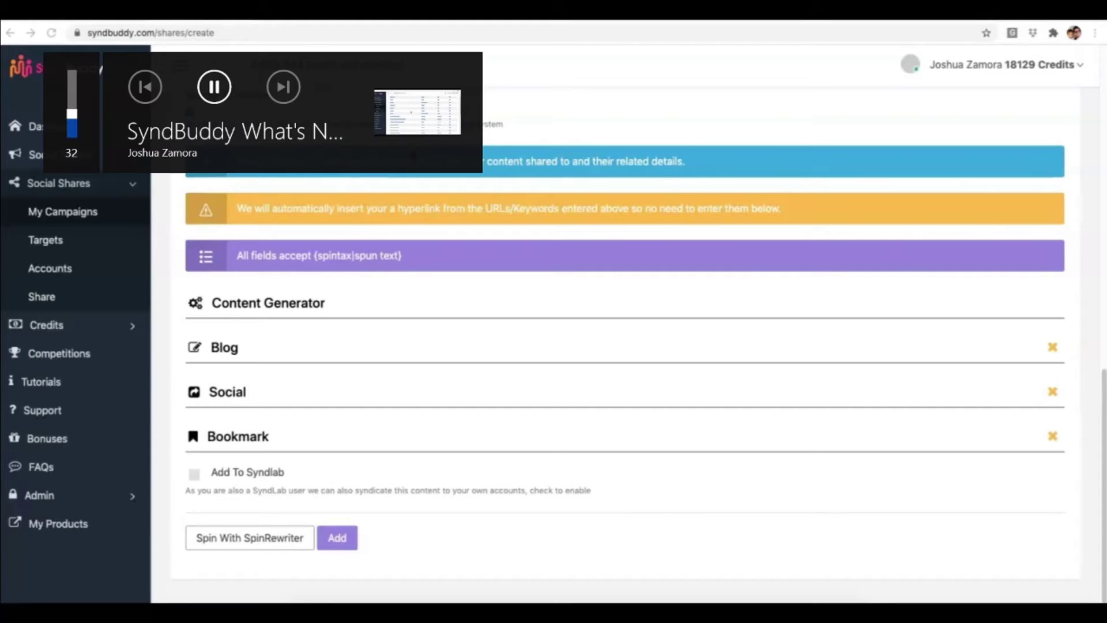
pyautogui.press('XF86AudioRaiseVolume')
pyautogui.press('XF86AudioRaiseVolume')
pyautogui.press('XF86AudioRaiseVolume')
pyautogui.press('XF86AudioRaiseVolume')
pyautogui.press('XF86AudioRaiseVolume')
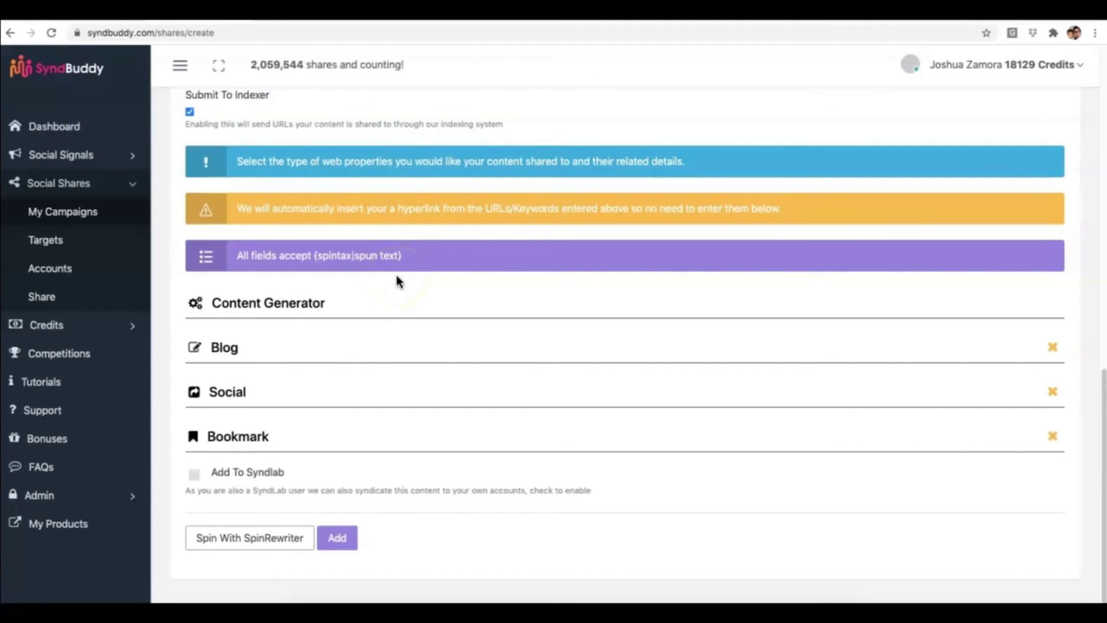
pyautogui.click(293, 302)
pyautogui.scroll(10, 334, 236)
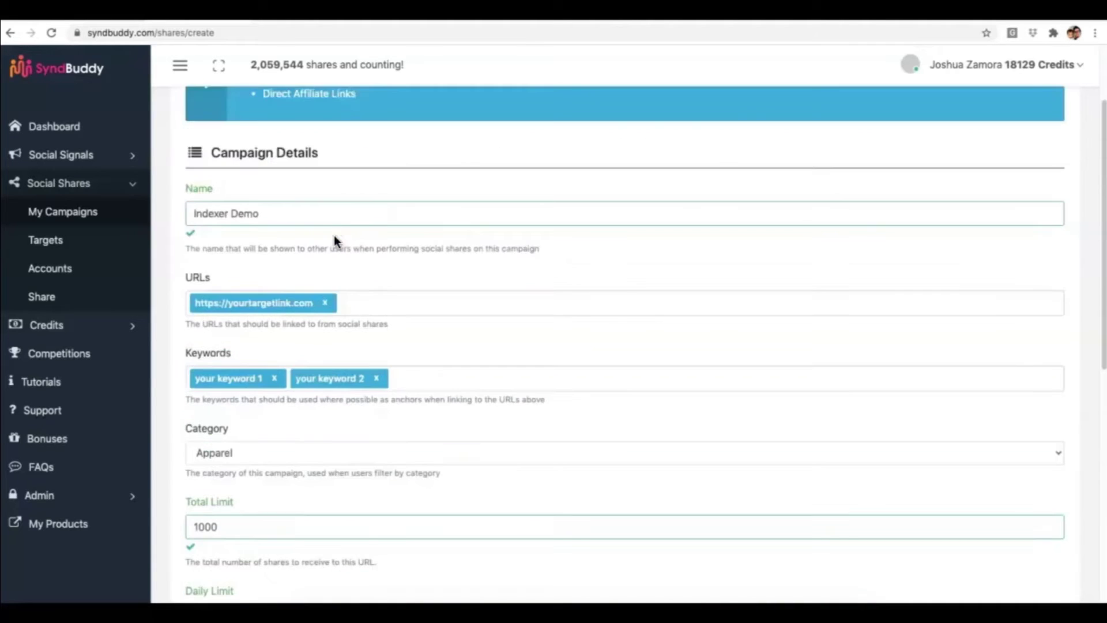
pyautogui.scroll(3, 333, 235)
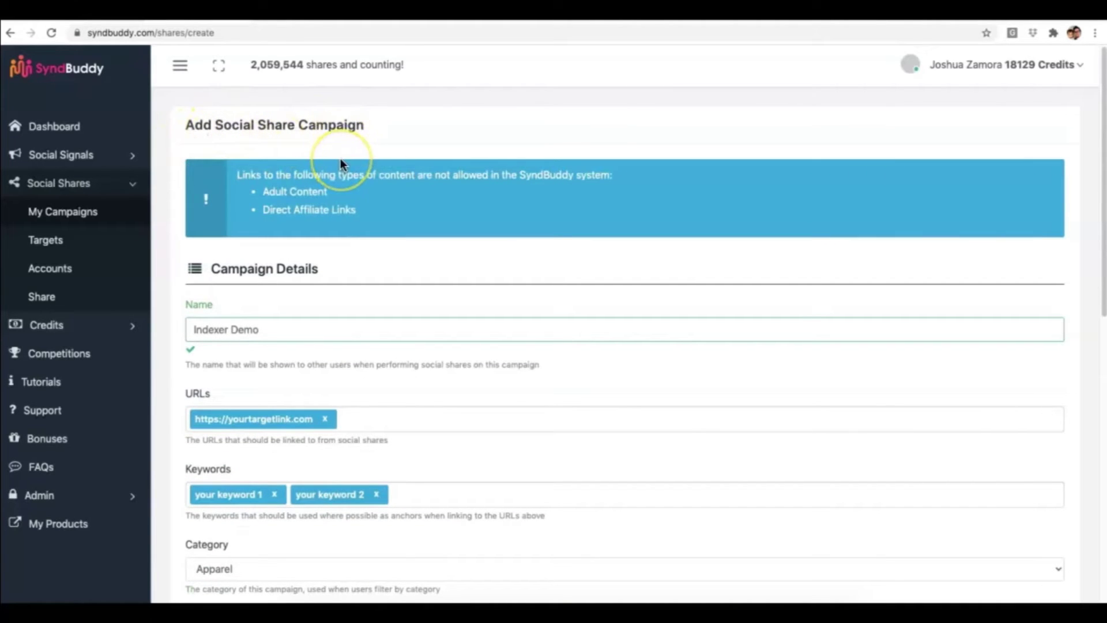
pyautogui.scroll(-2, 340, 164)
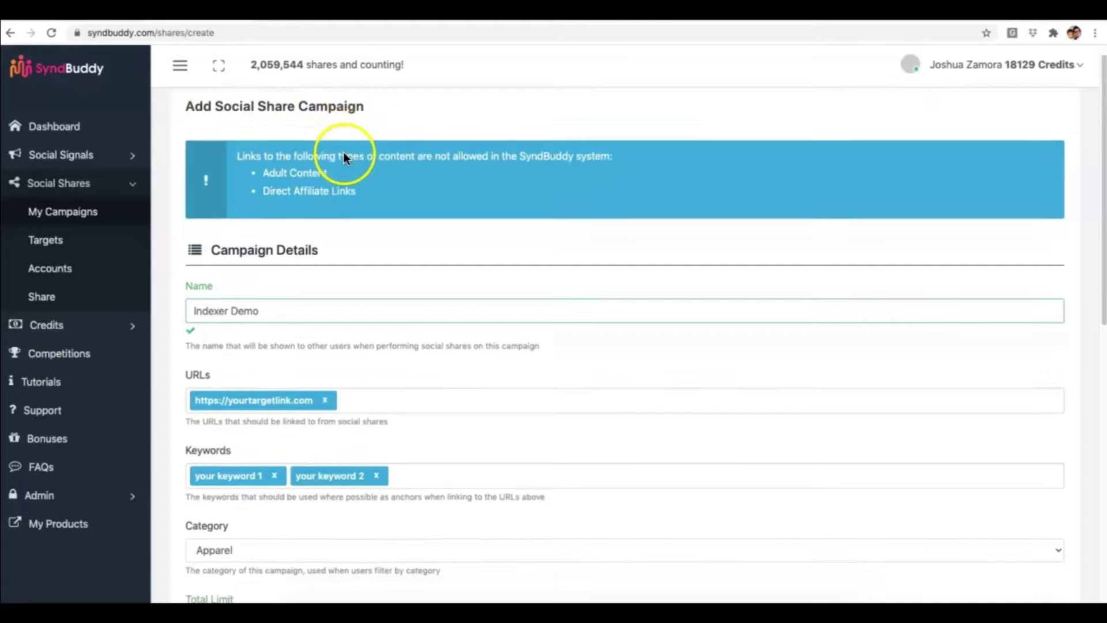
pyautogui.scroll(-3, 239, 249)
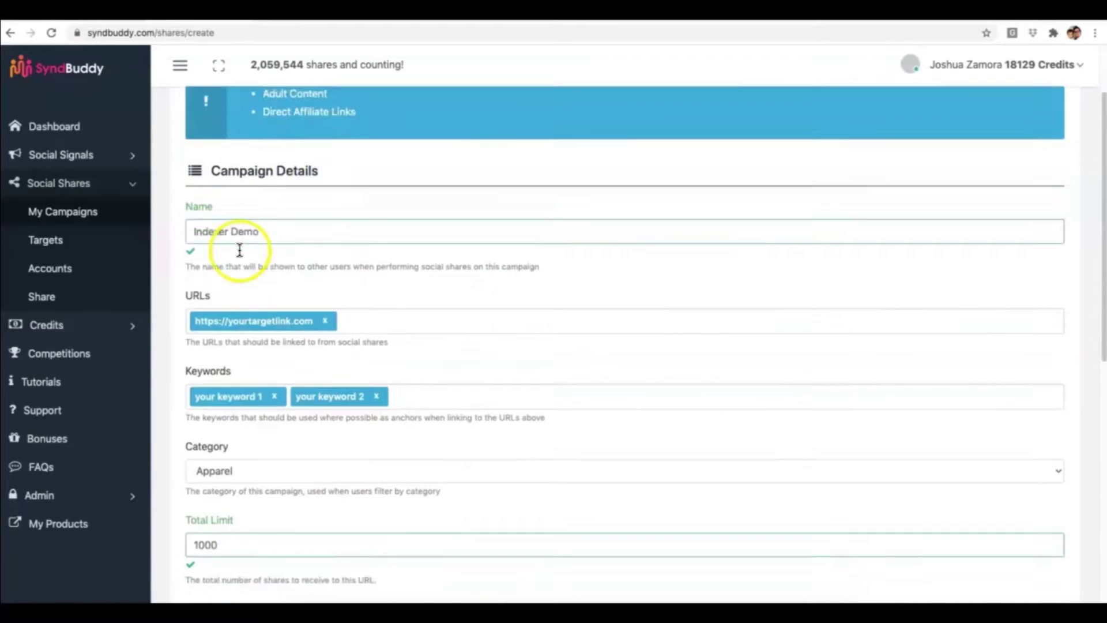
pyautogui.scroll(-1, 232, 364)
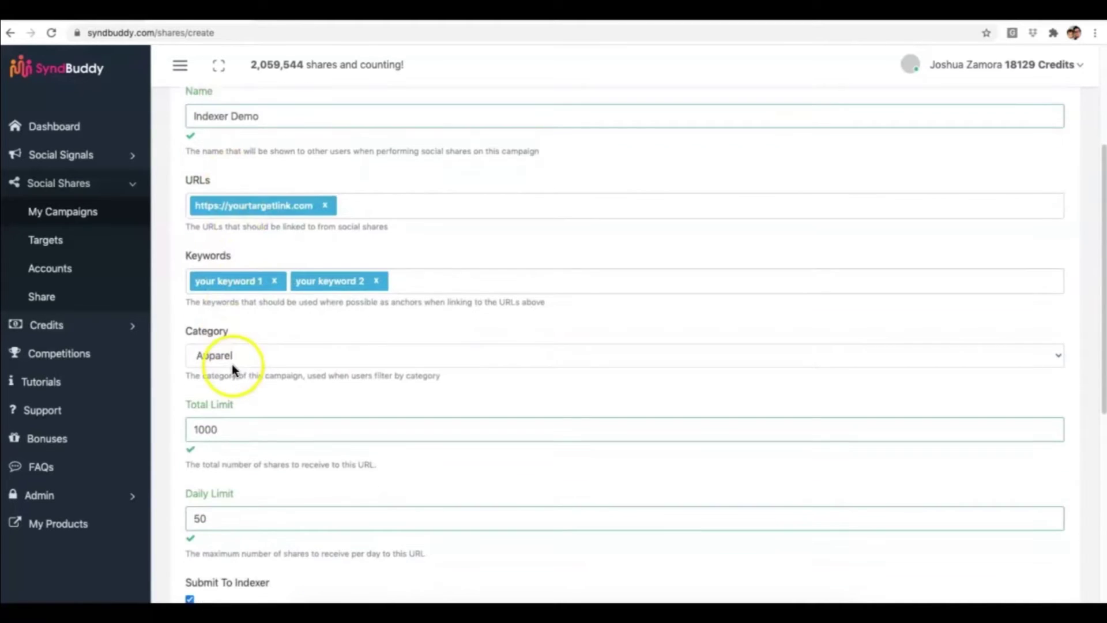
pyautogui.scroll(-1, 231, 393)
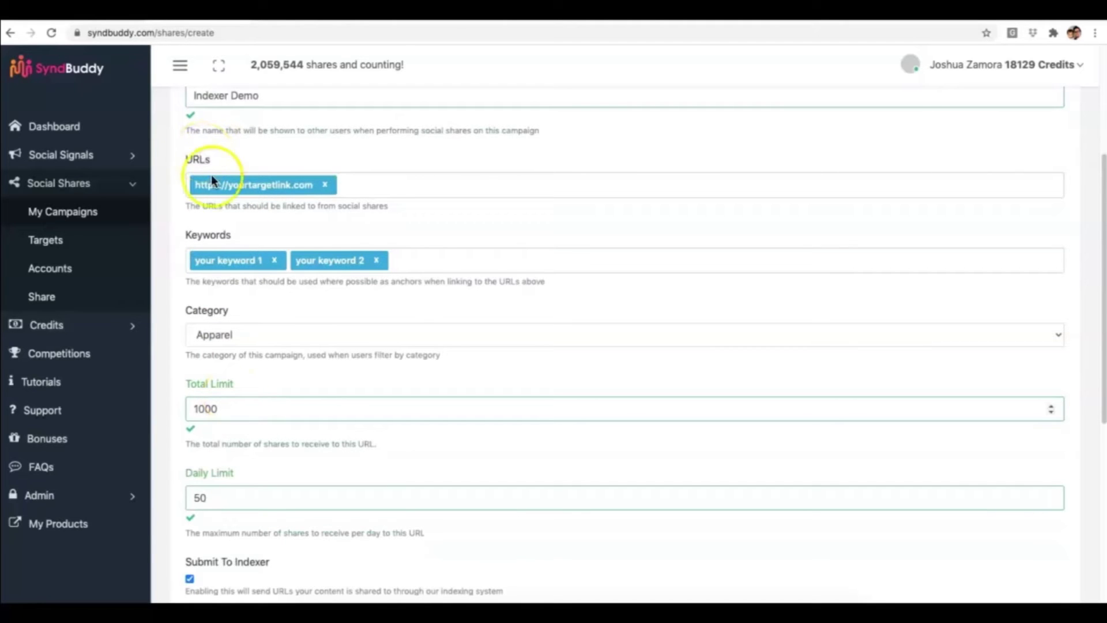
pyautogui.scroll(-3, 225, 409)
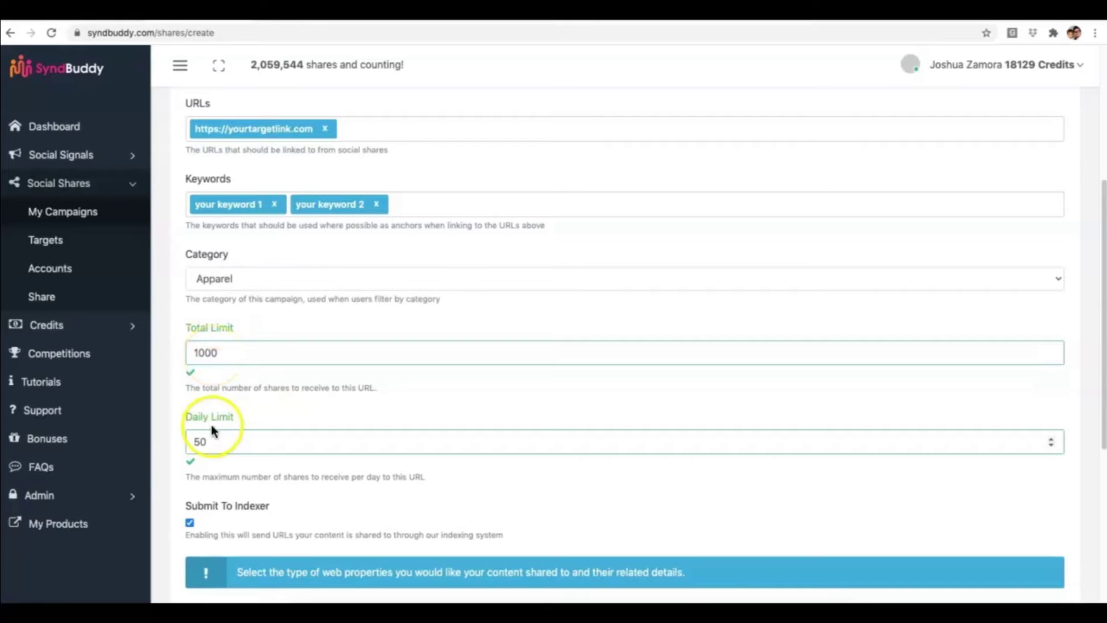
pyautogui.scroll(-7, 231, 402)
# Generate Affiliate Marketing content and review the resulting Blog, Social and Bookmark titles and tags
pyautogui.click(265, 302)
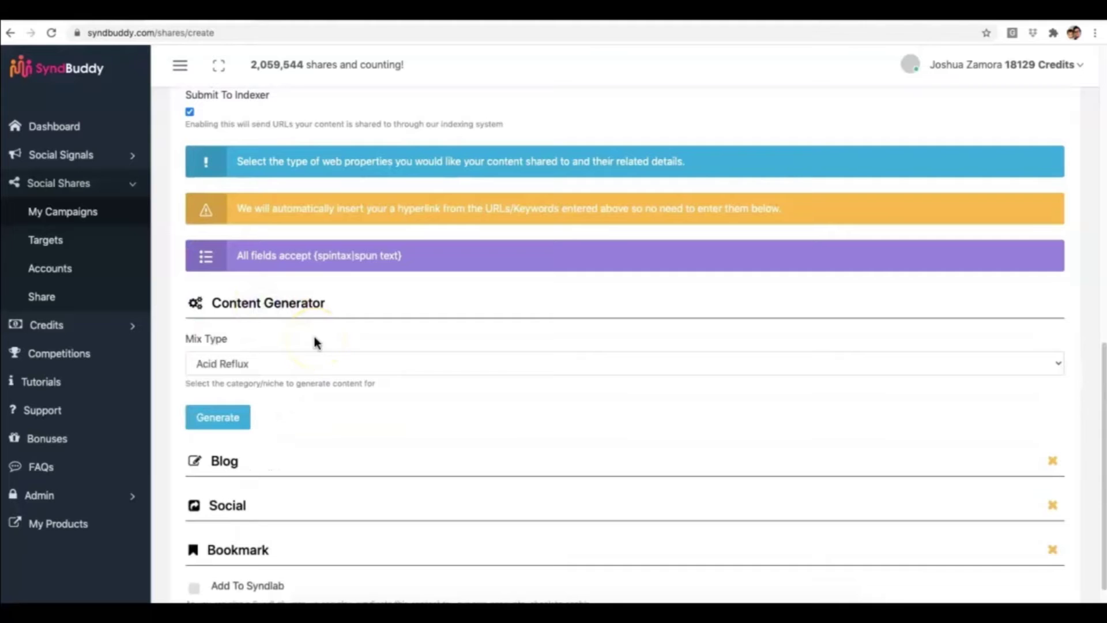
pyautogui.click(241, 365)
pyautogui.click(240, 404)
pyautogui.click(229, 429)
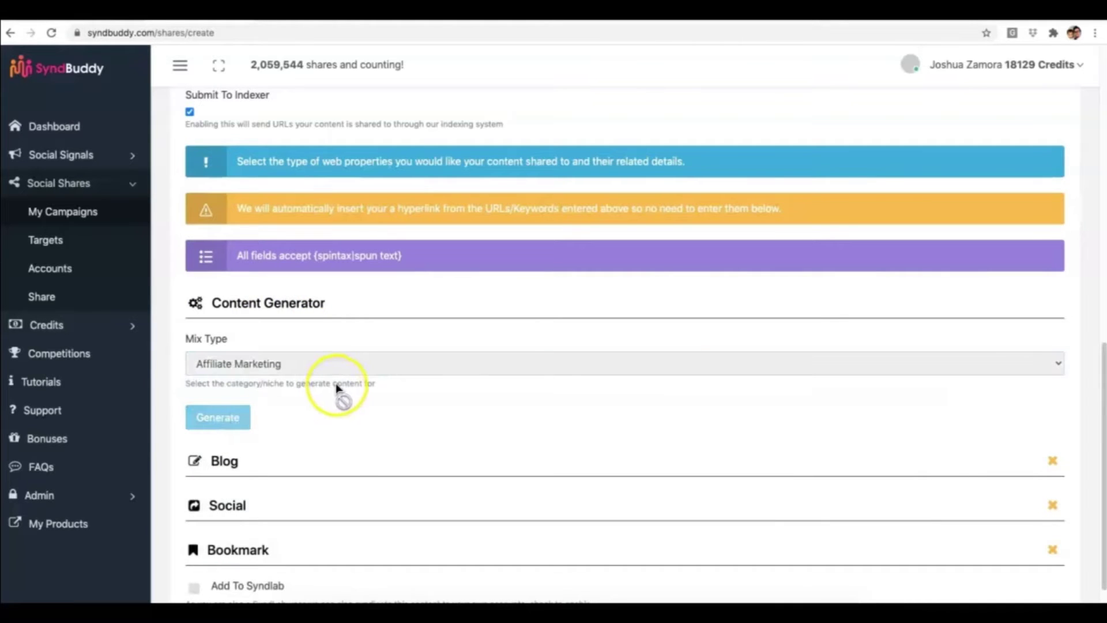
pyautogui.scroll(-10, 312, 384)
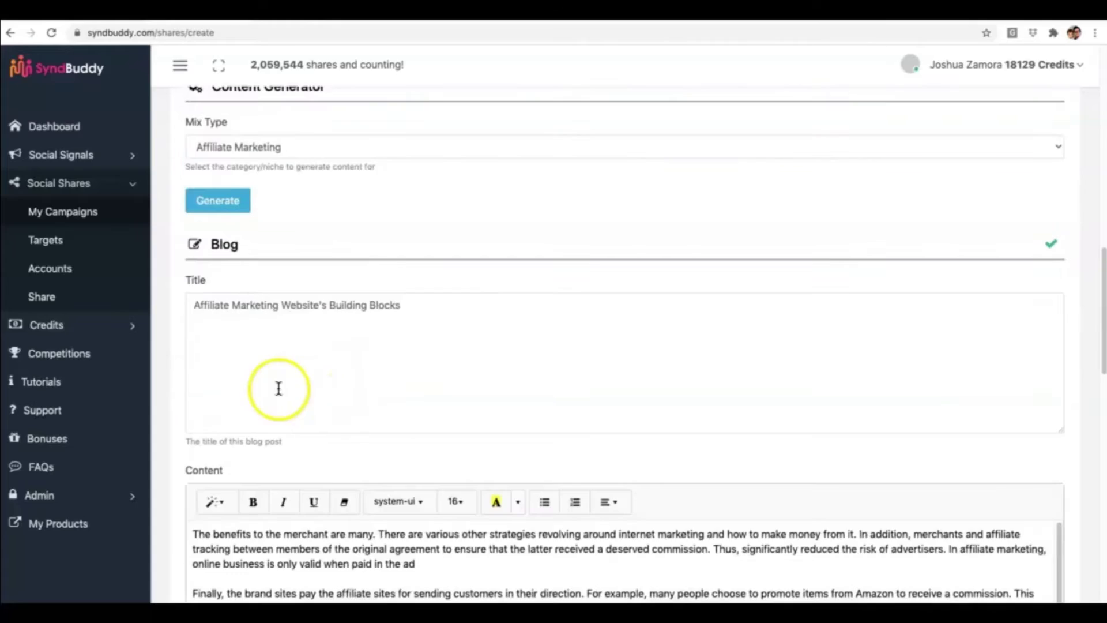
pyautogui.scroll(-13, 336, 354)
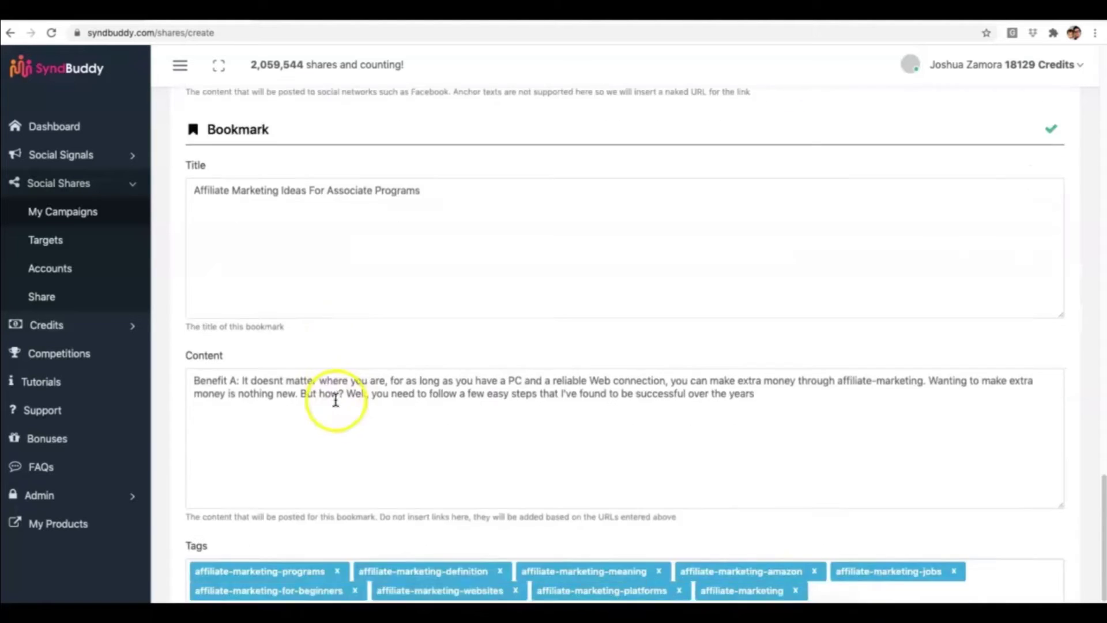
pyautogui.scroll(12, 334, 385)
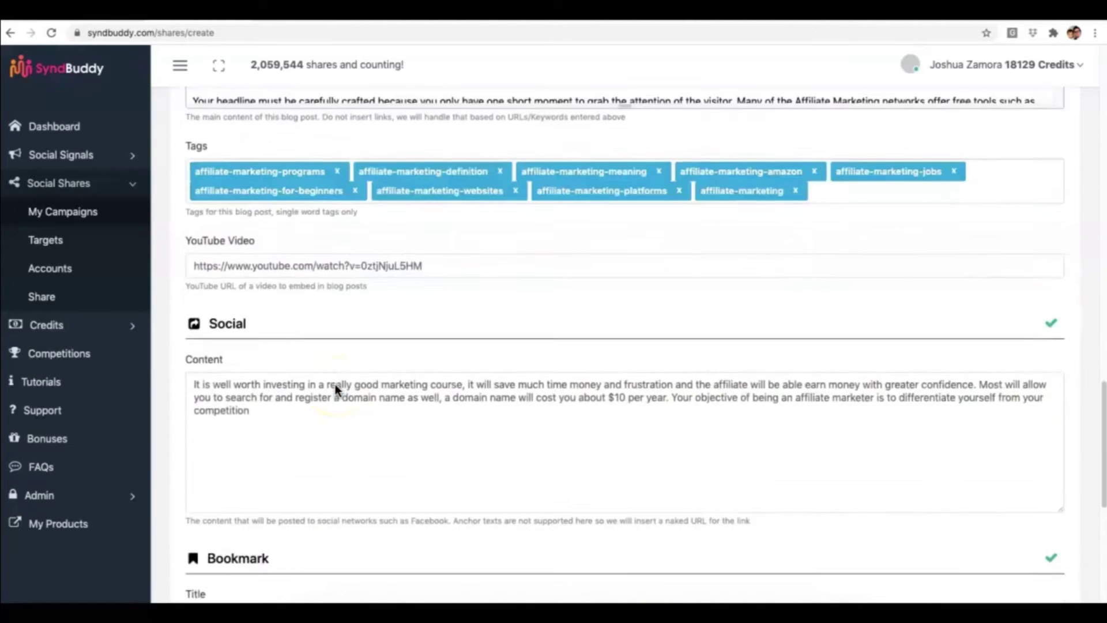
pyautogui.scroll(20, 335, 384)
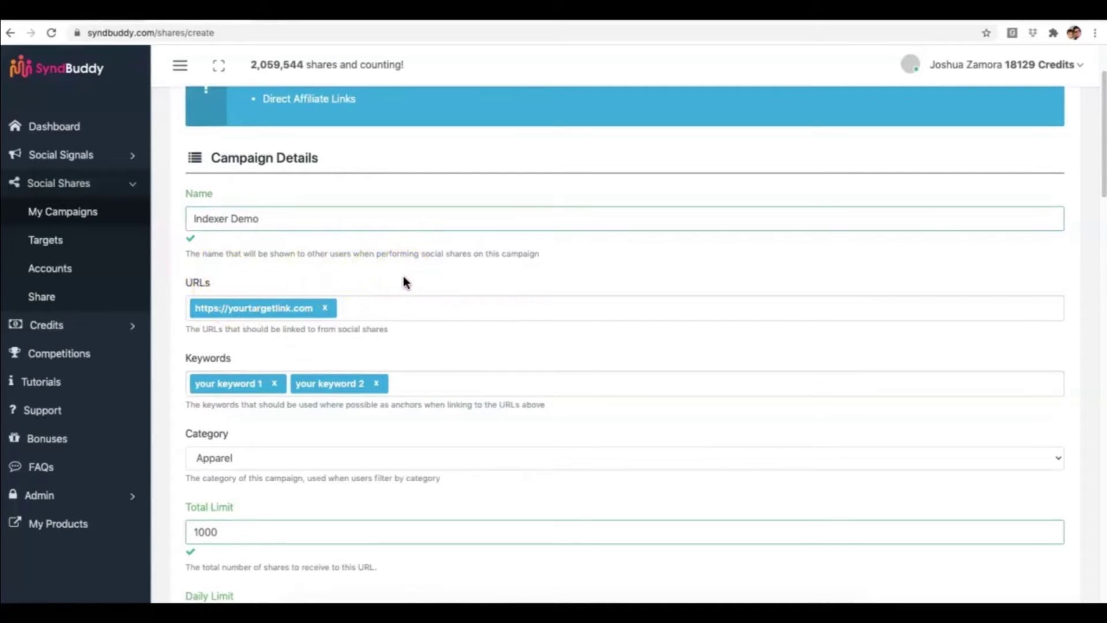
pyautogui.scroll(-20, 406, 280)
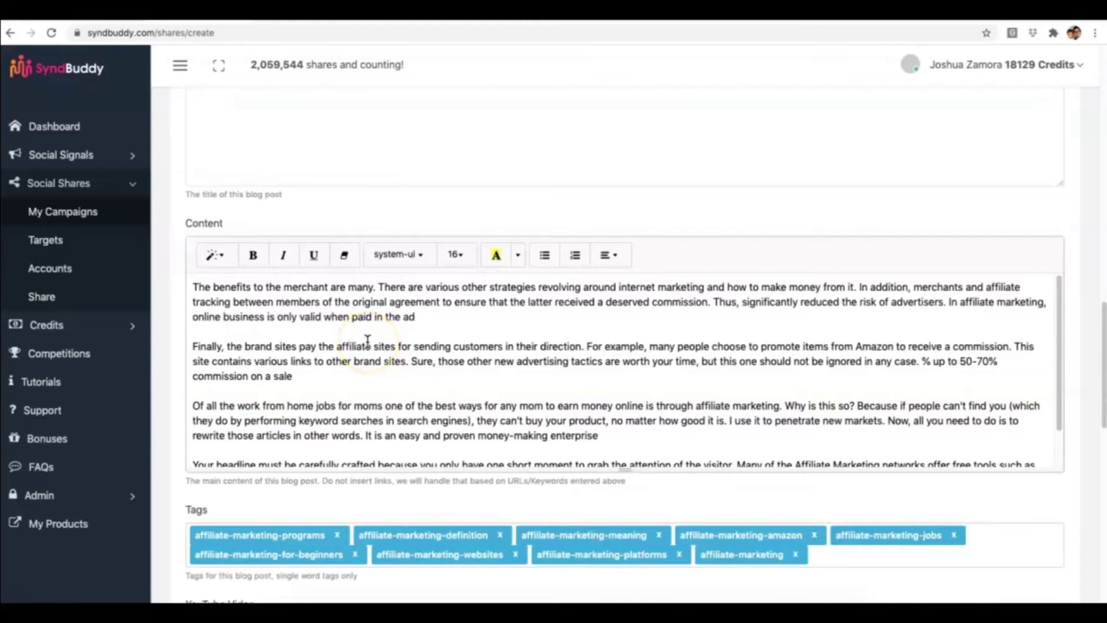
pyautogui.scroll(3, 368, 340)
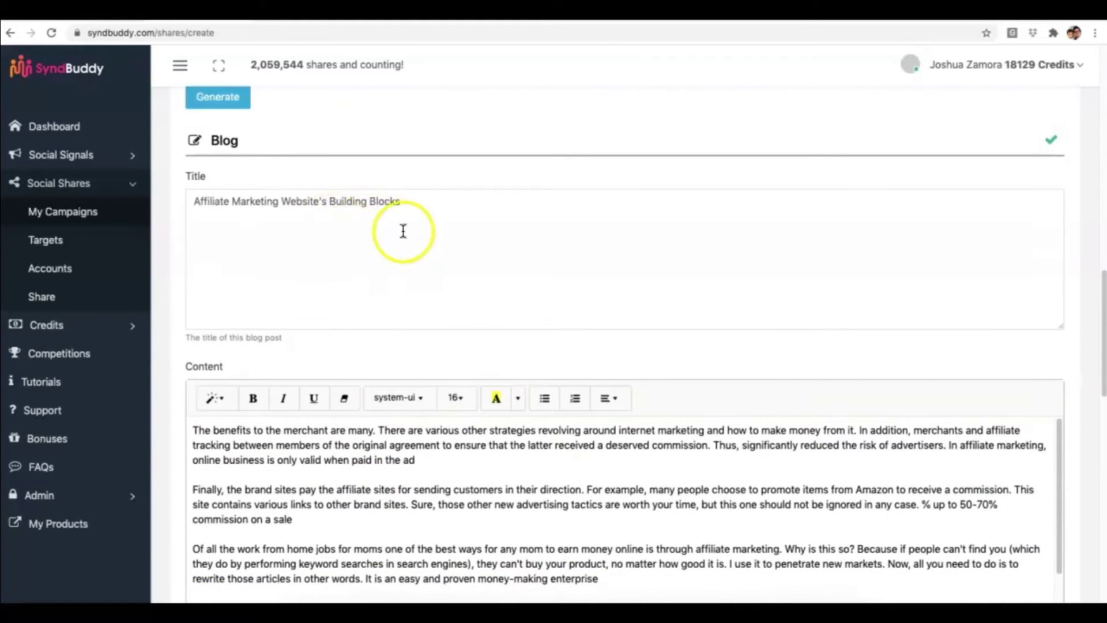
pyautogui.scroll(-2, 353, 237)
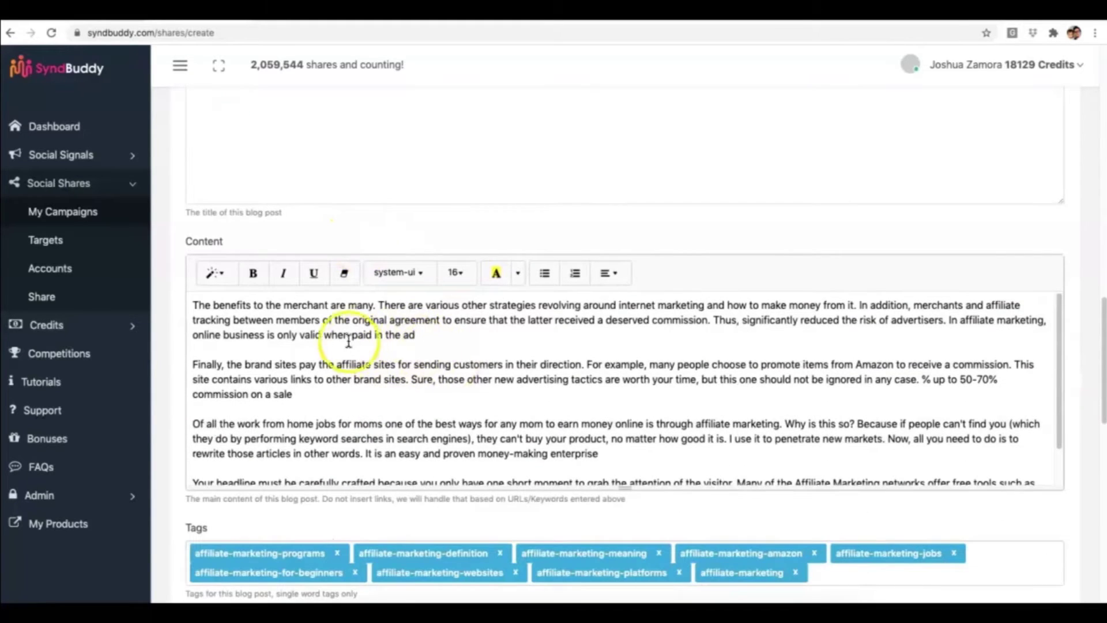
pyautogui.scroll(2, 353, 343)
pyautogui.scroll(4, 410, 292)
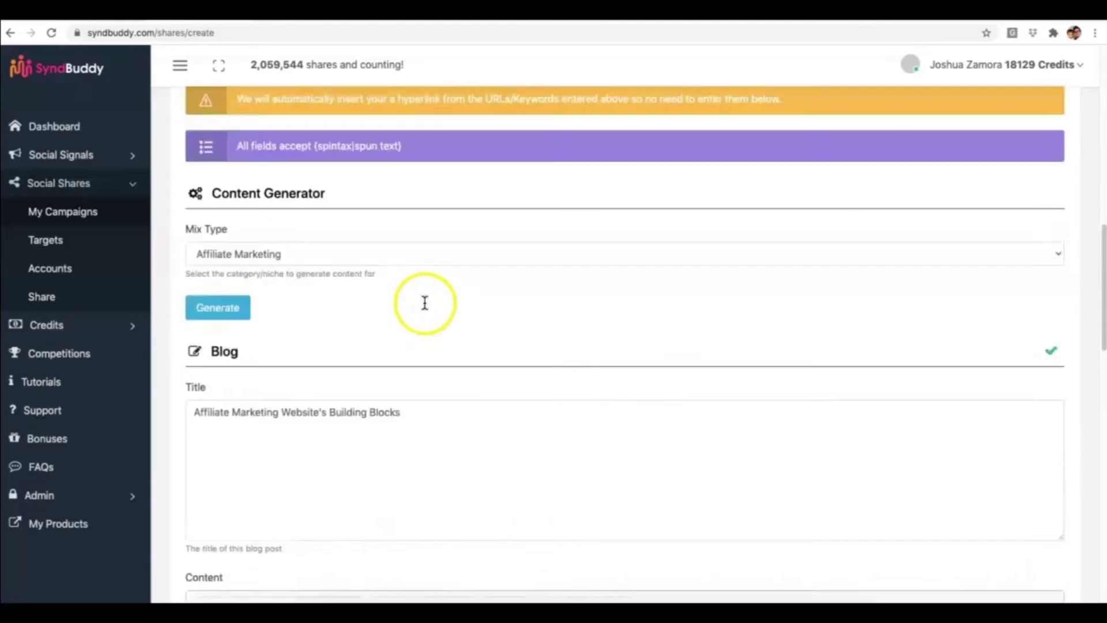
pyautogui.scroll(10, 422, 302)
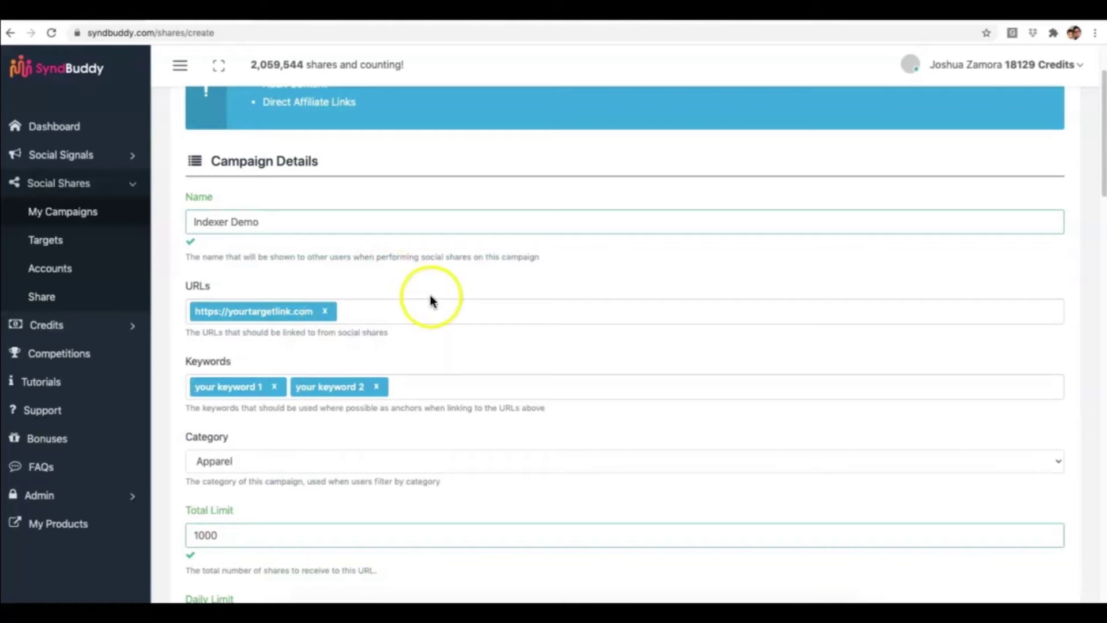
pyautogui.scroll(-1, 437, 297)
pyautogui.scroll(-2, 437, 297)
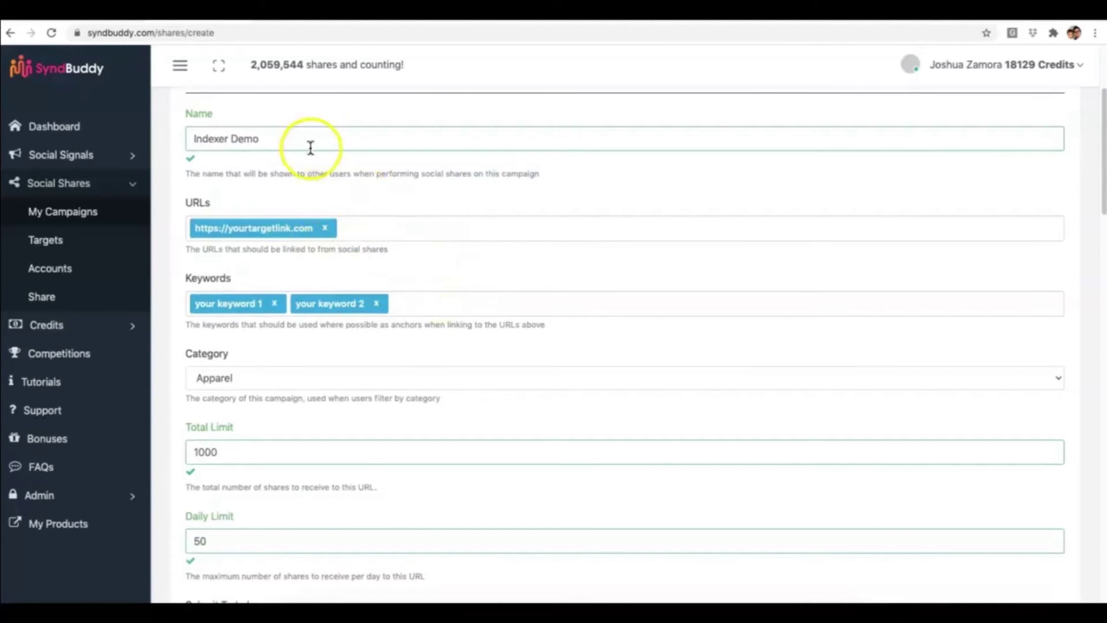
pyautogui.scroll(-2, 439, 278)
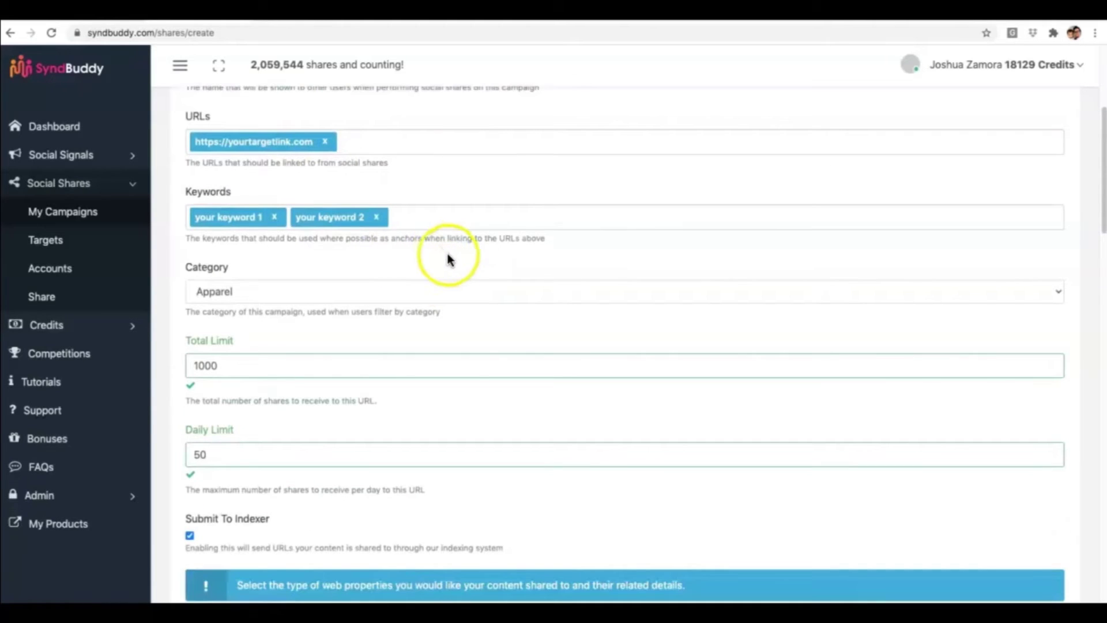
pyautogui.scroll(-2, 451, 261)
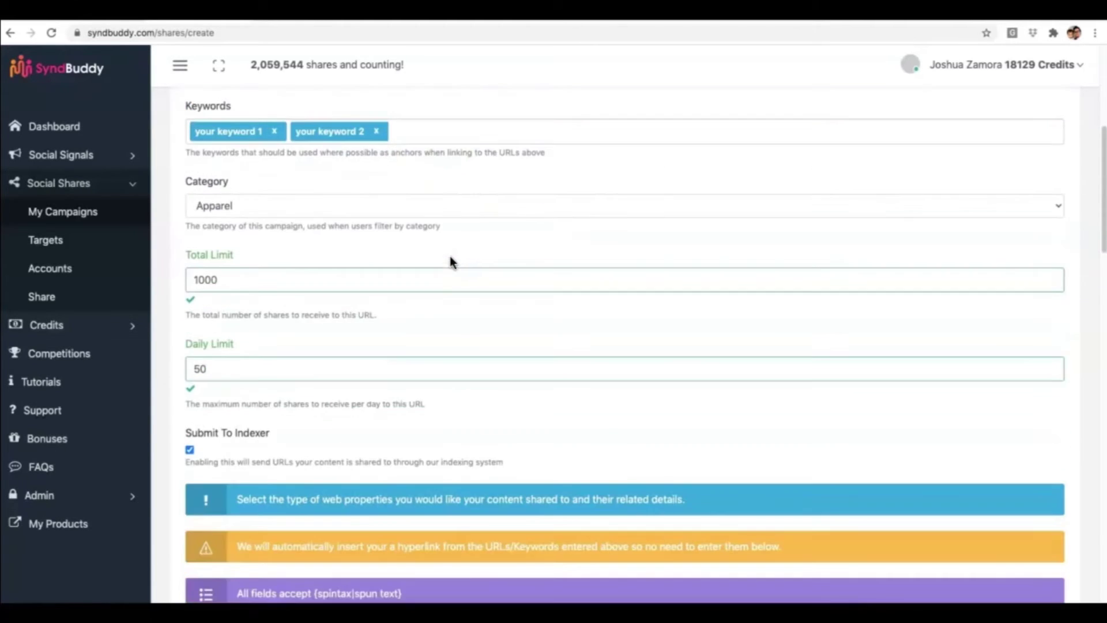
pyautogui.scroll(-18, 449, 256)
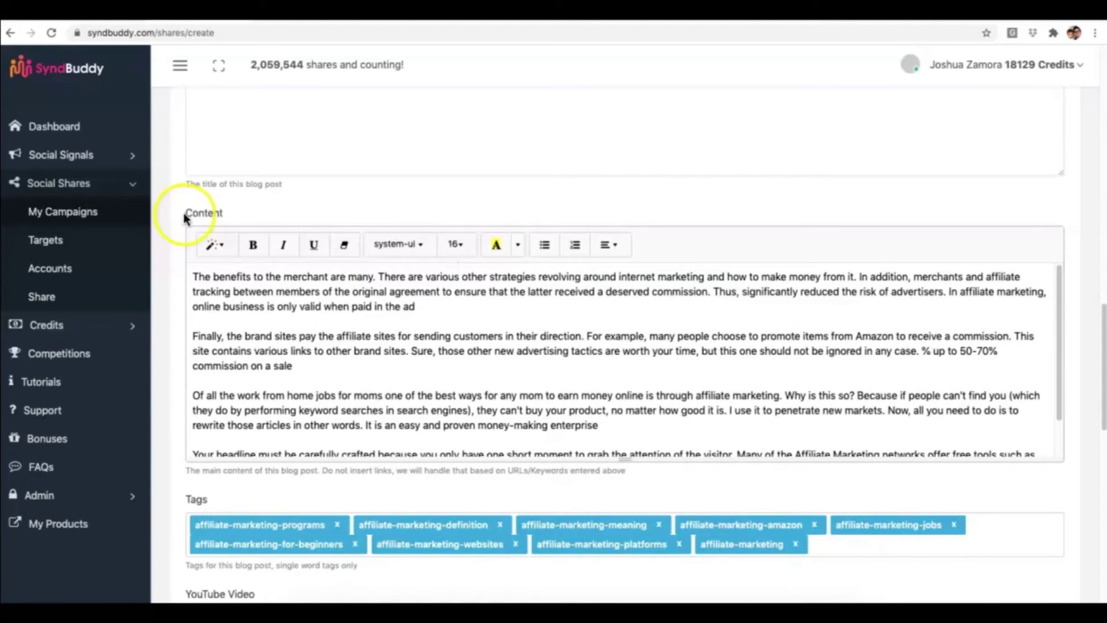
pyautogui.scroll(-6, 245, 233)
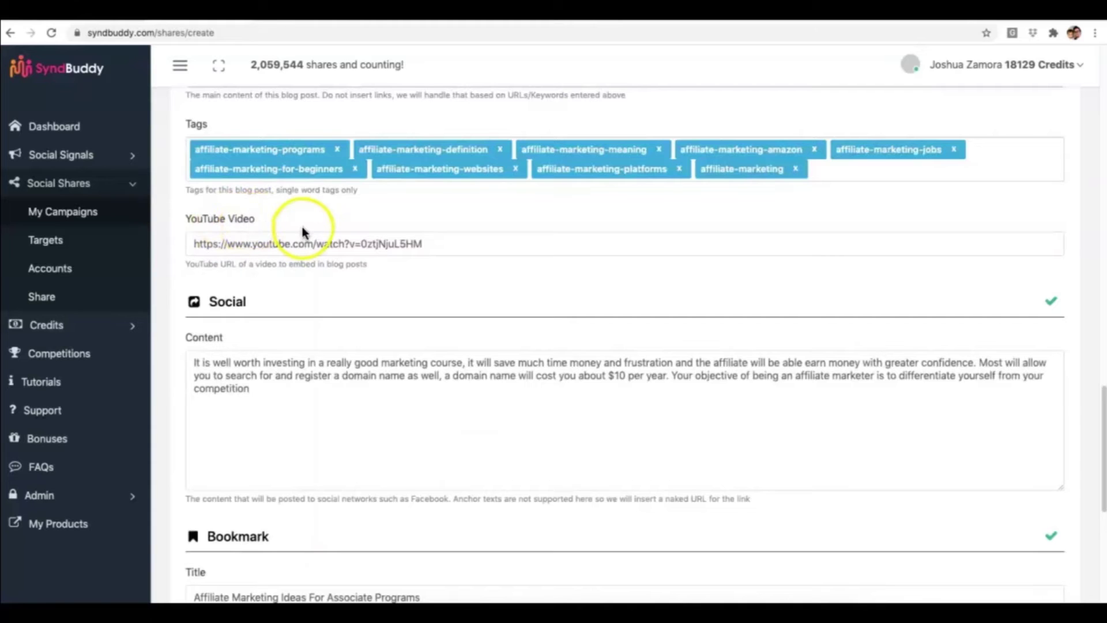
pyautogui.moveTo(423, 244); pyautogui.dragTo(190, 243)
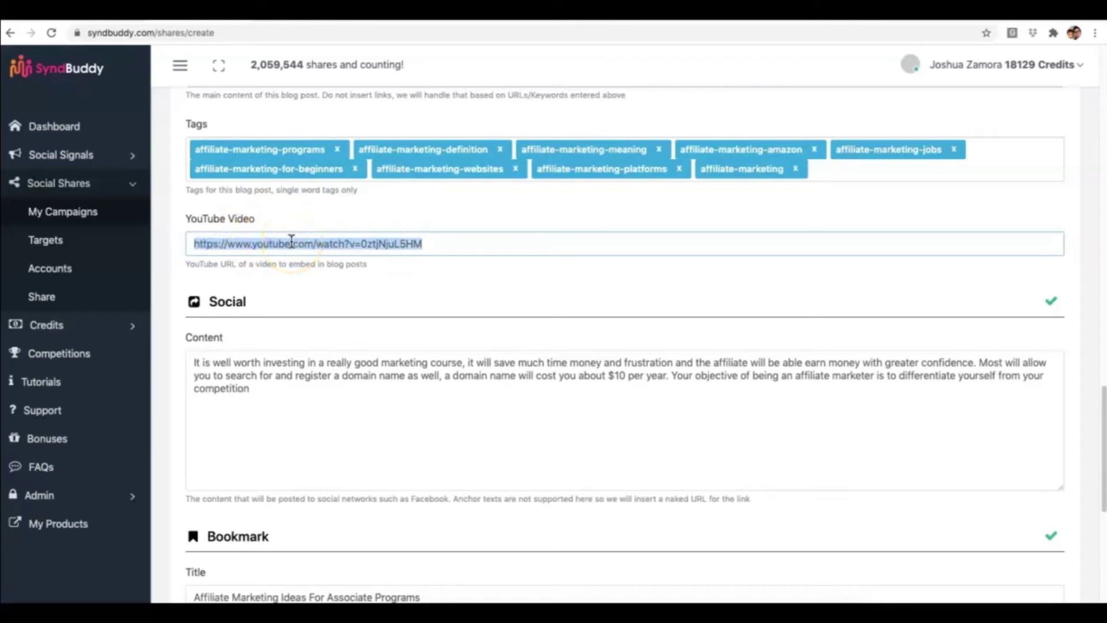
pyautogui.scroll(1, 291, 241)
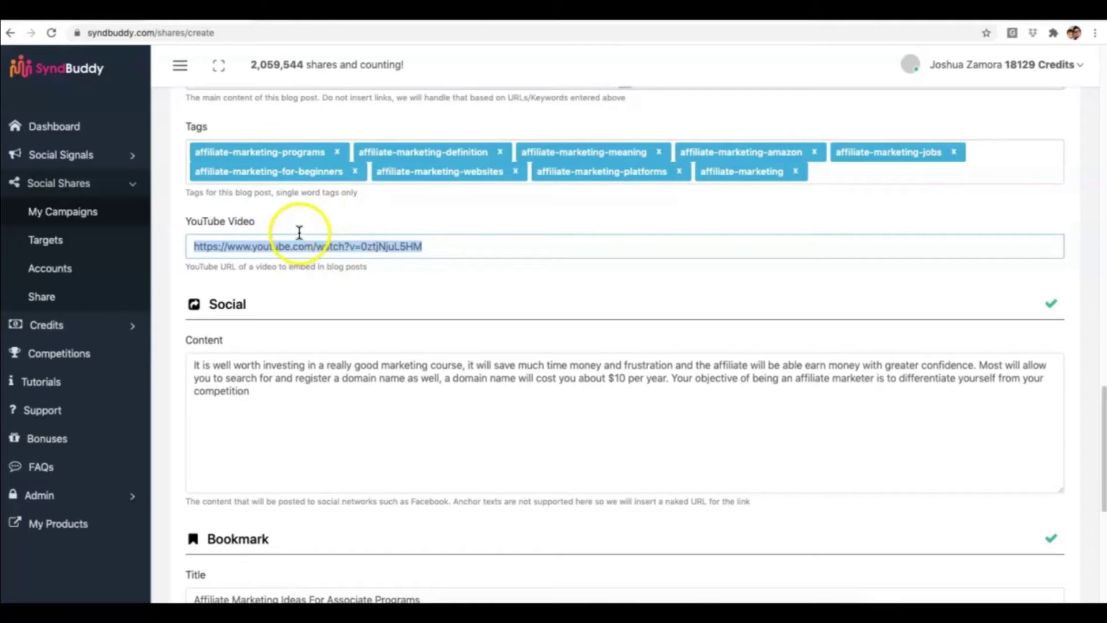
pyautogui.scroll(4, 329, 239)
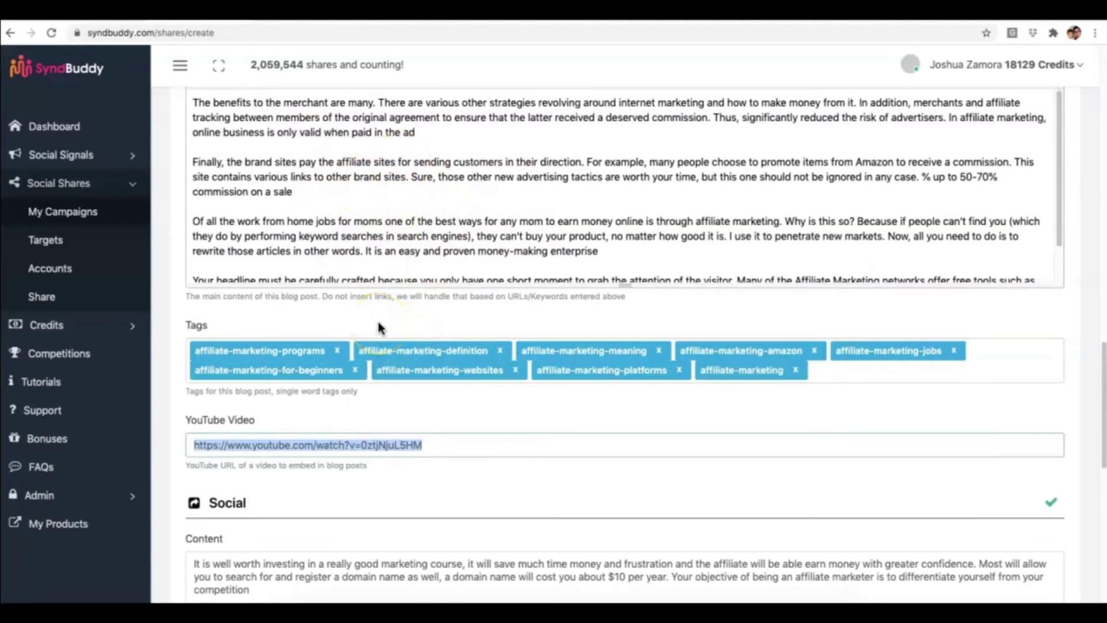
pyautogui.scroll(-3, 378, 321)
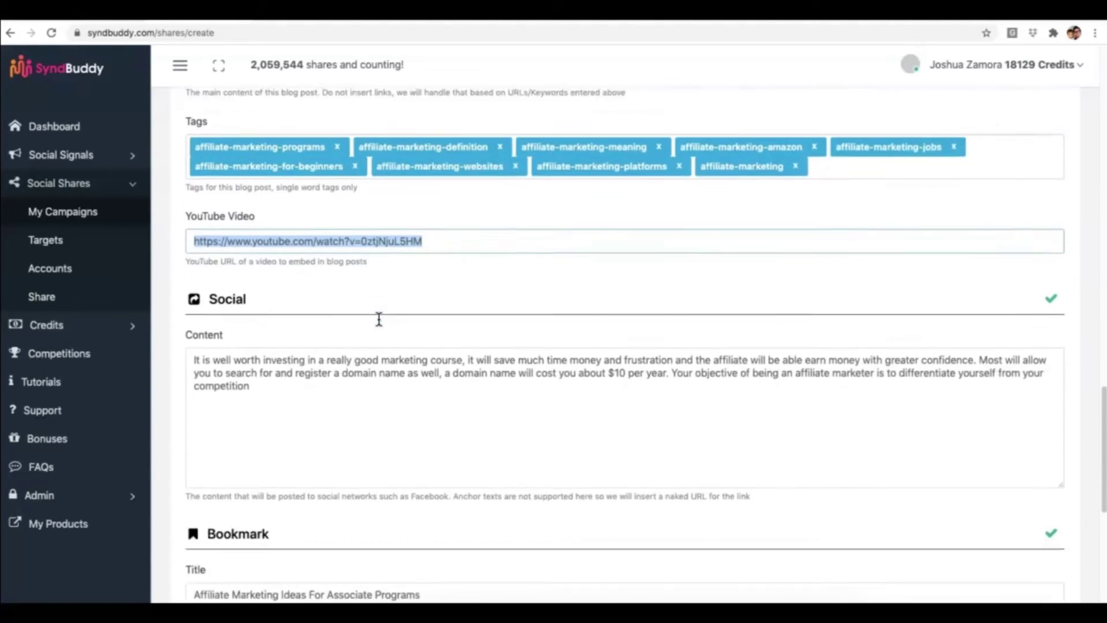
pyautogui.scroll(12, 379, 319)
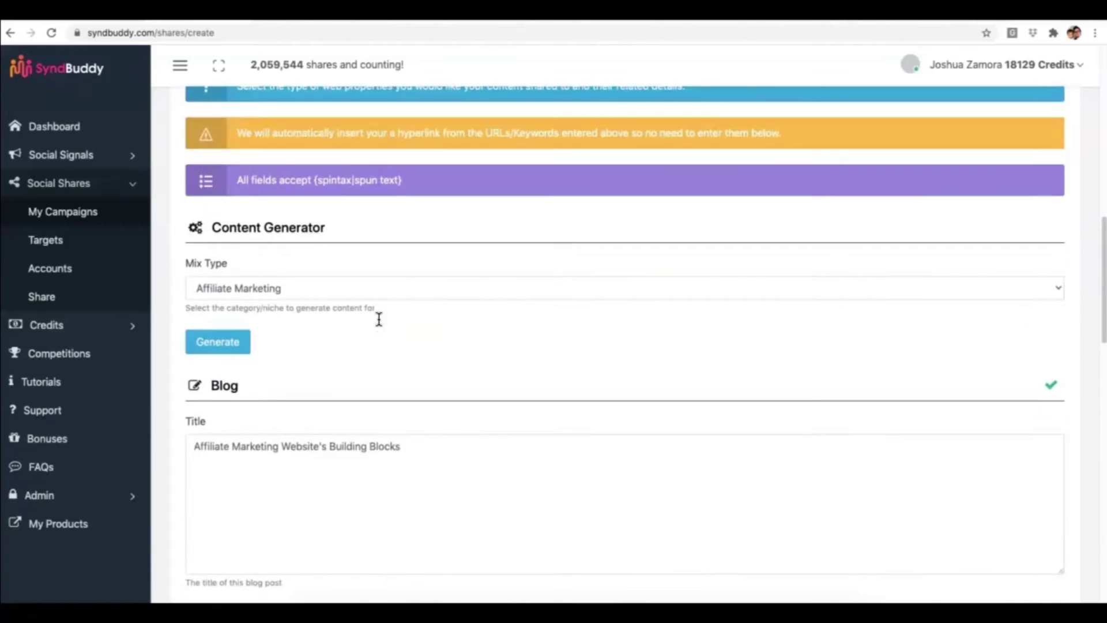
pyautogui.scroll(5, 379, 319)
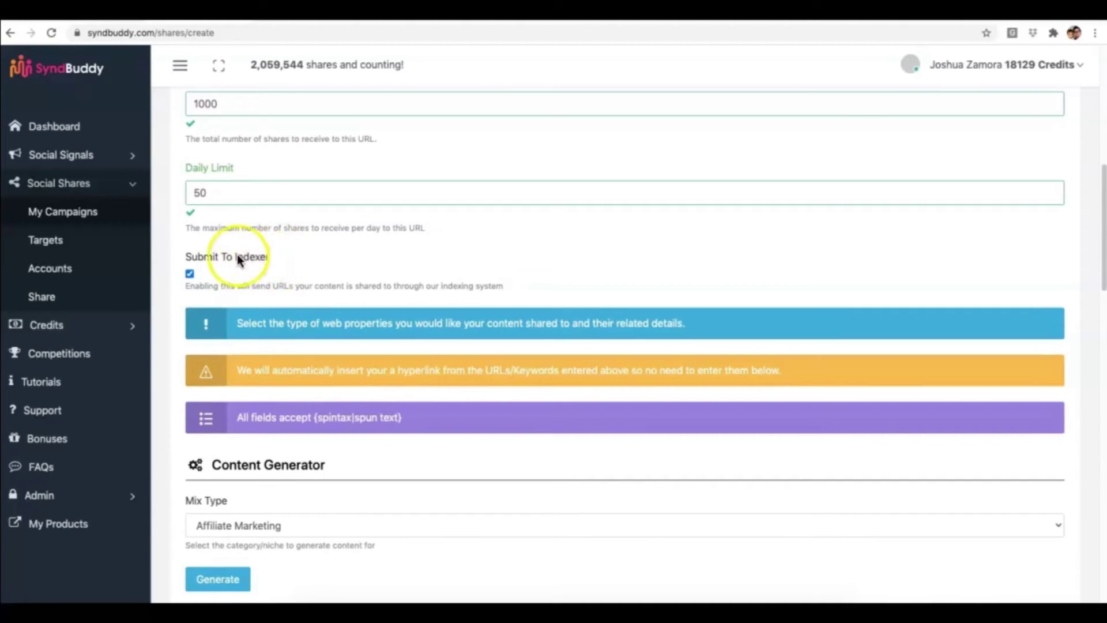
pyautogui.click(190, 274)
pyautogui.click(191, 275)
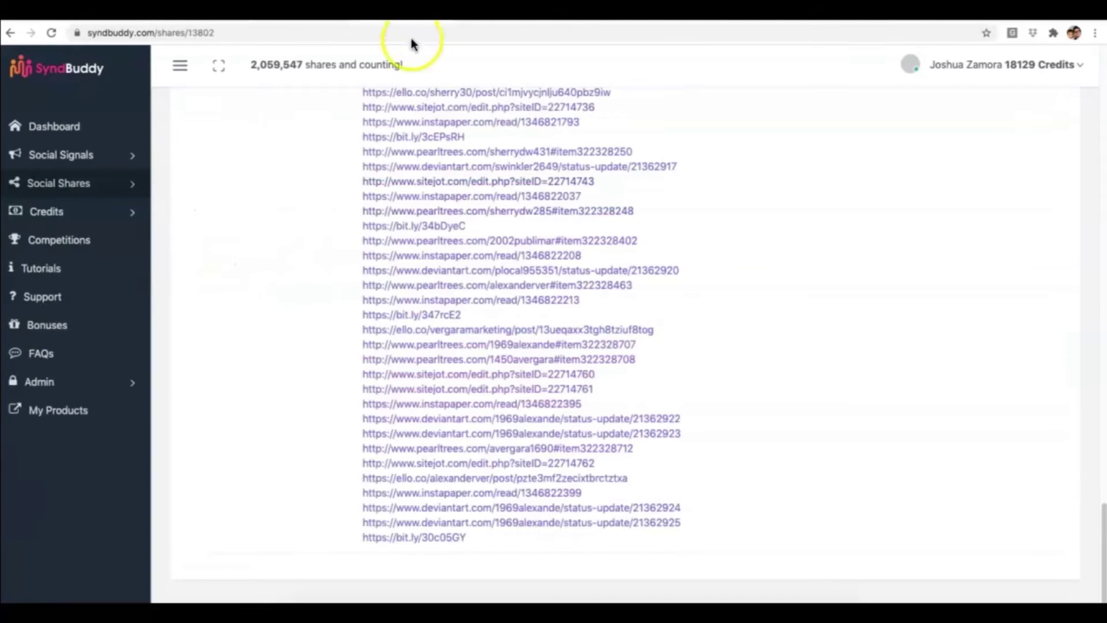
pyautogui.scroll(-10, 327, 208)
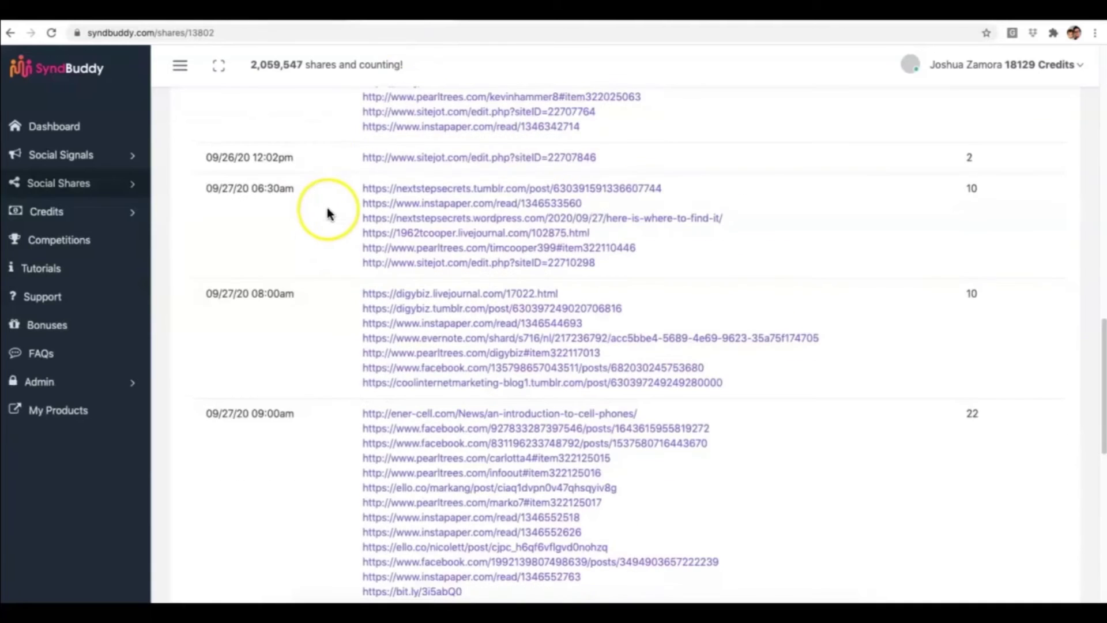
pyautogui.scroll(10, 327, 211)
pyautogui.scroll(-15, 327, 211)
pyautogui.scroll(-4, 326, 210)
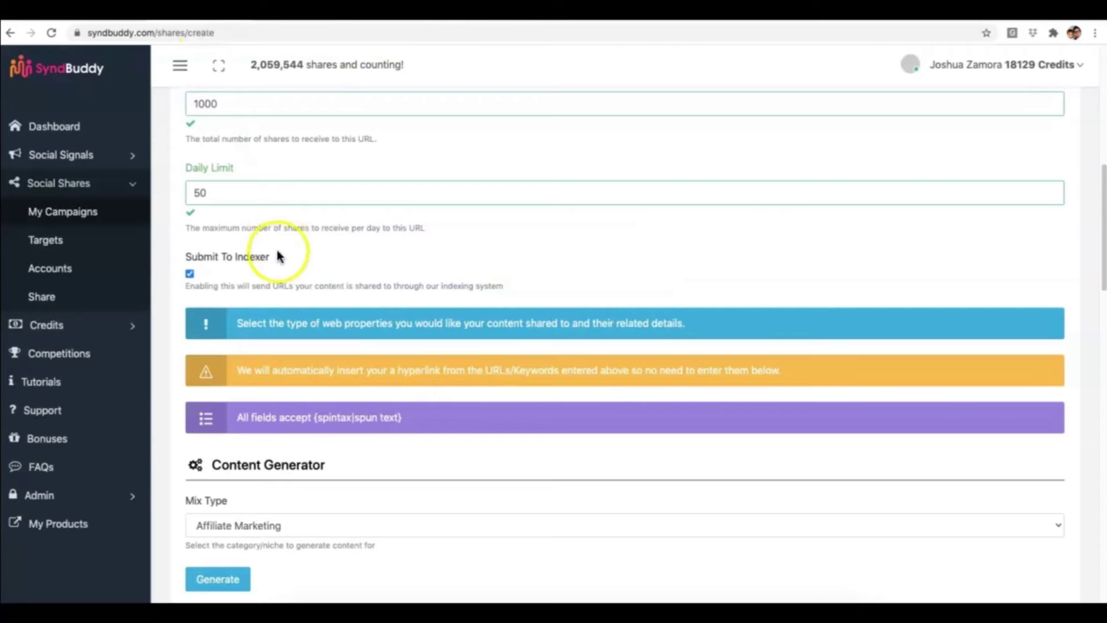
pyautogui.click(190, 274)
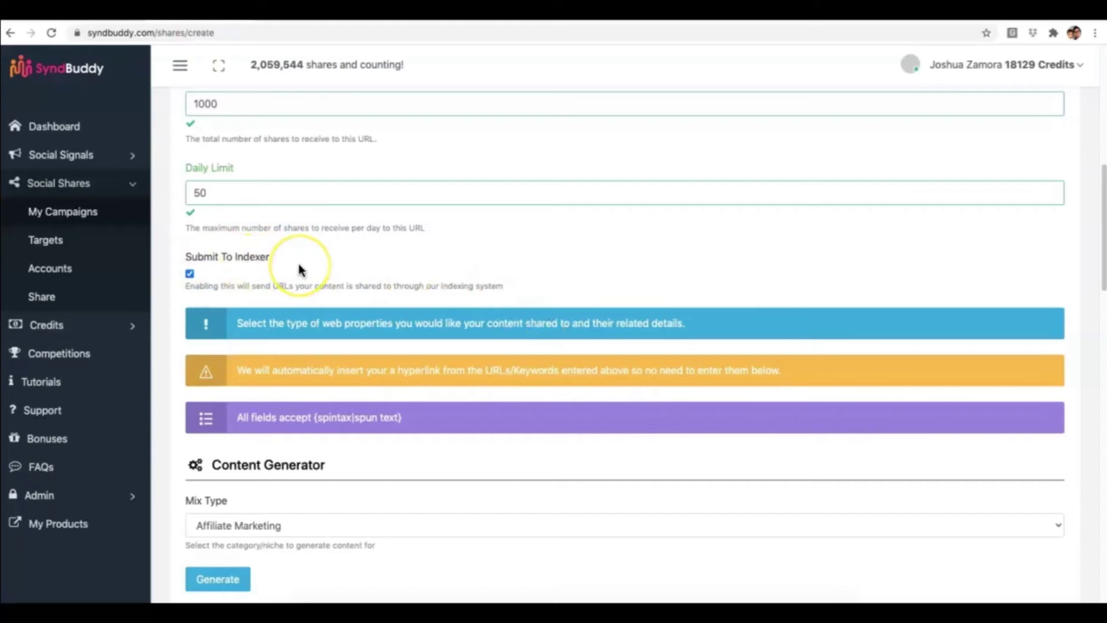
pyautogui.scroll(-5, 299, 265)
pyautogui.scroll(-15, 327, 267)
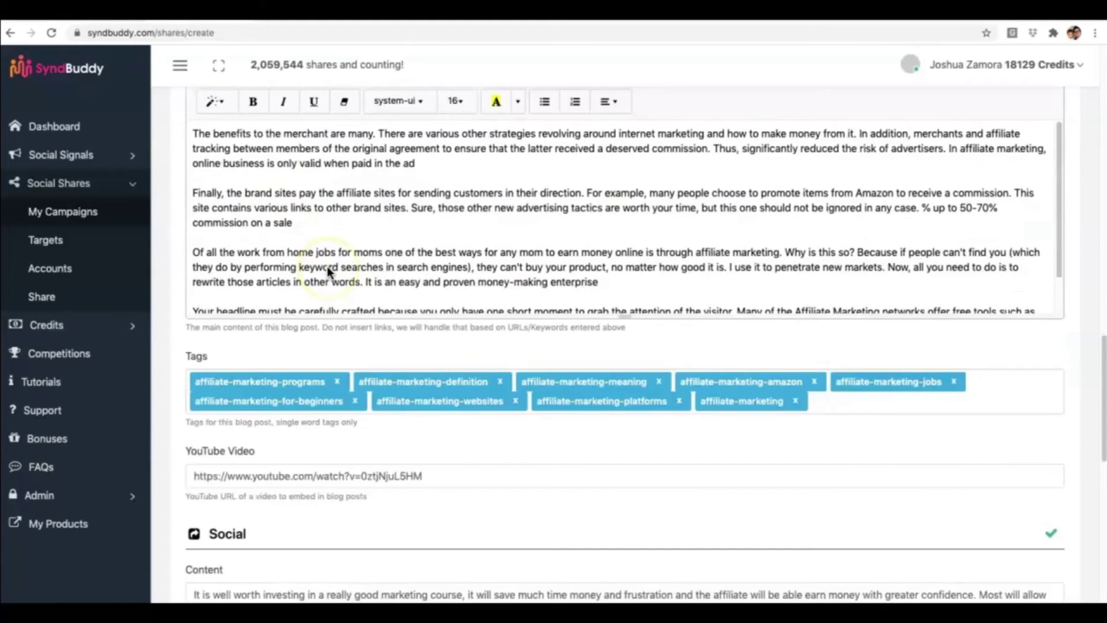
pyautogui.scroll(-8, 327, 266)
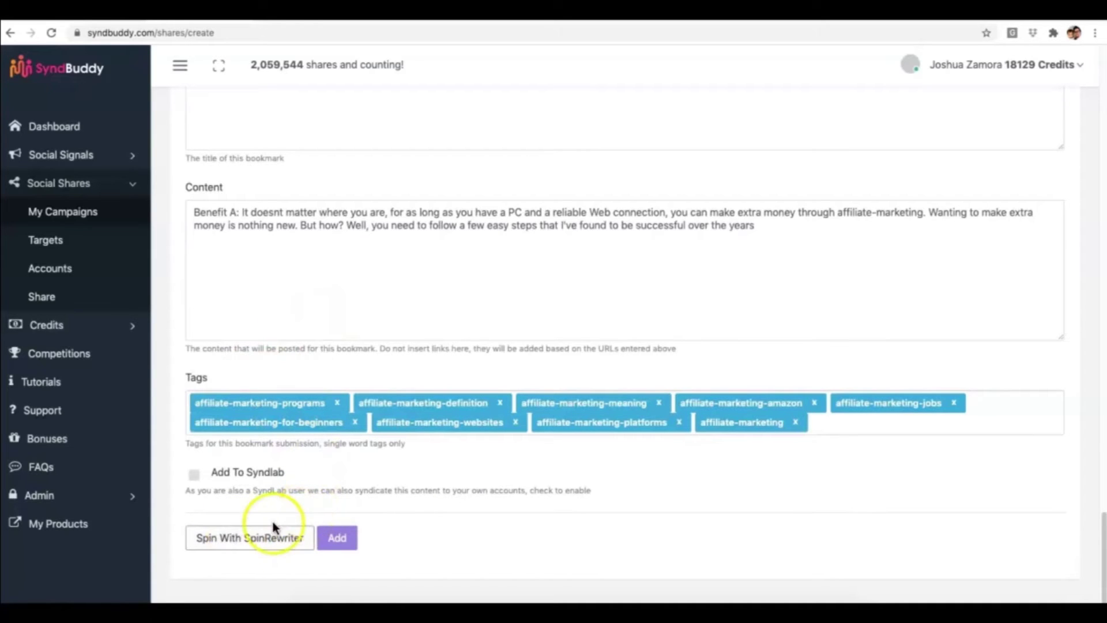
pyautogui.scroll(9, 239, 527)
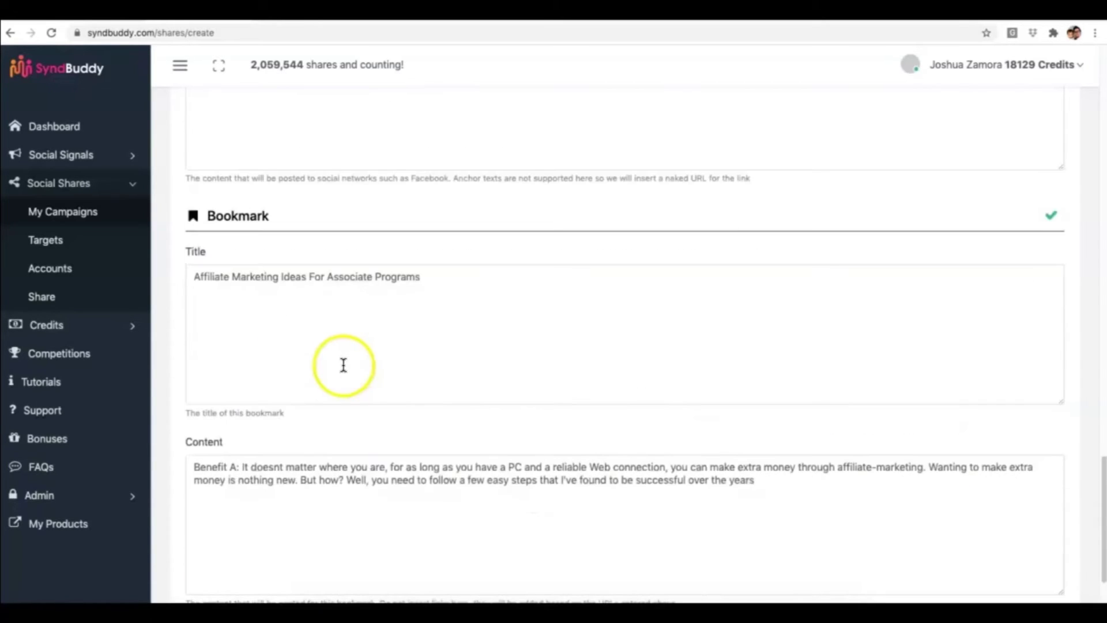
pyautogui.scroll(5, 334, 340)
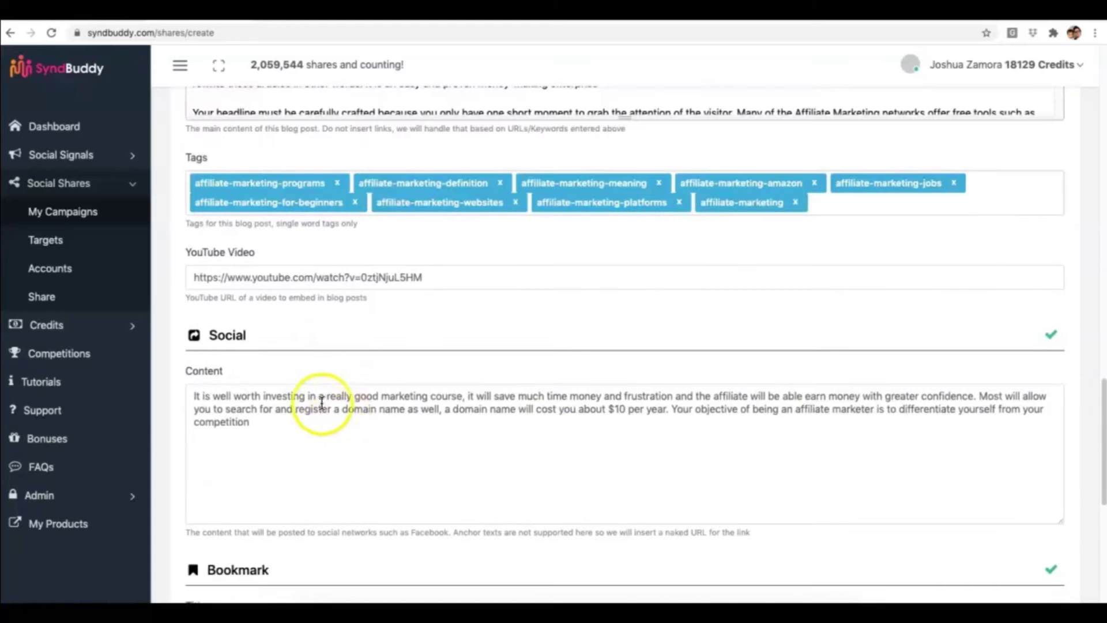
pyautogui.scroll(6, 394, 277)
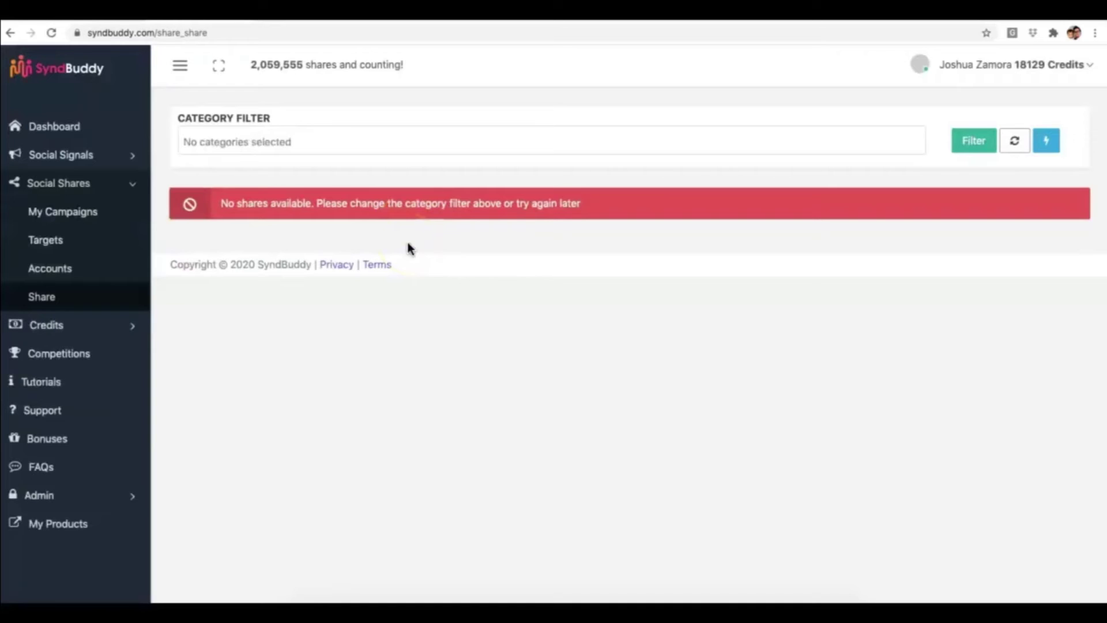
# Save auto-share for the current share categories, confirm the update, and head to Targets
pyautogui.click(413, 235)
pyautogui.click(412, 234)
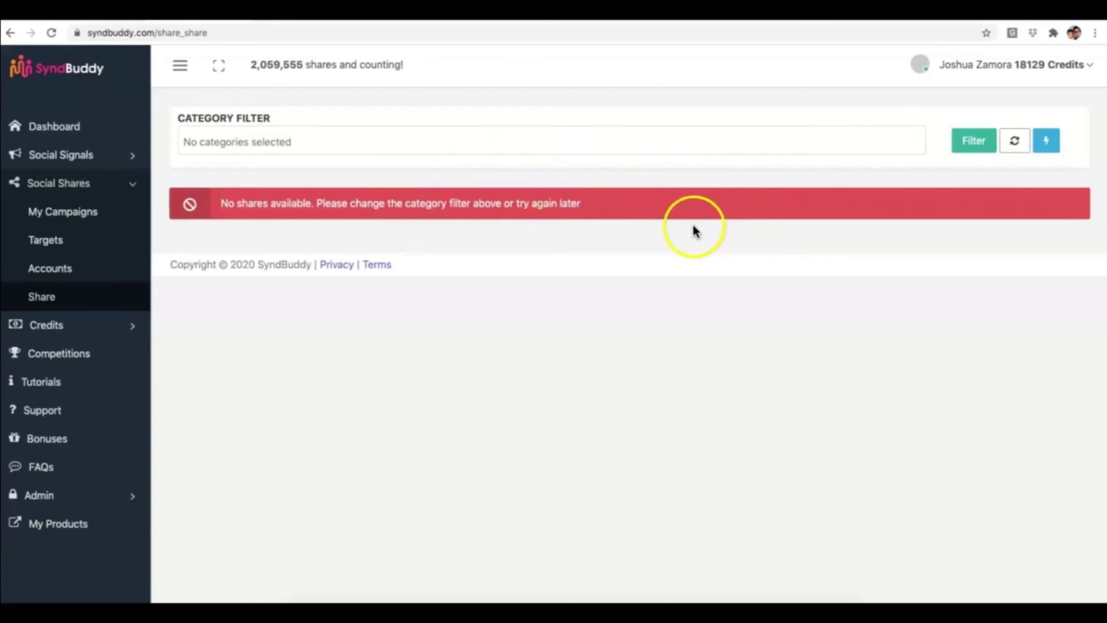
pyautogui.click(1046, 140)
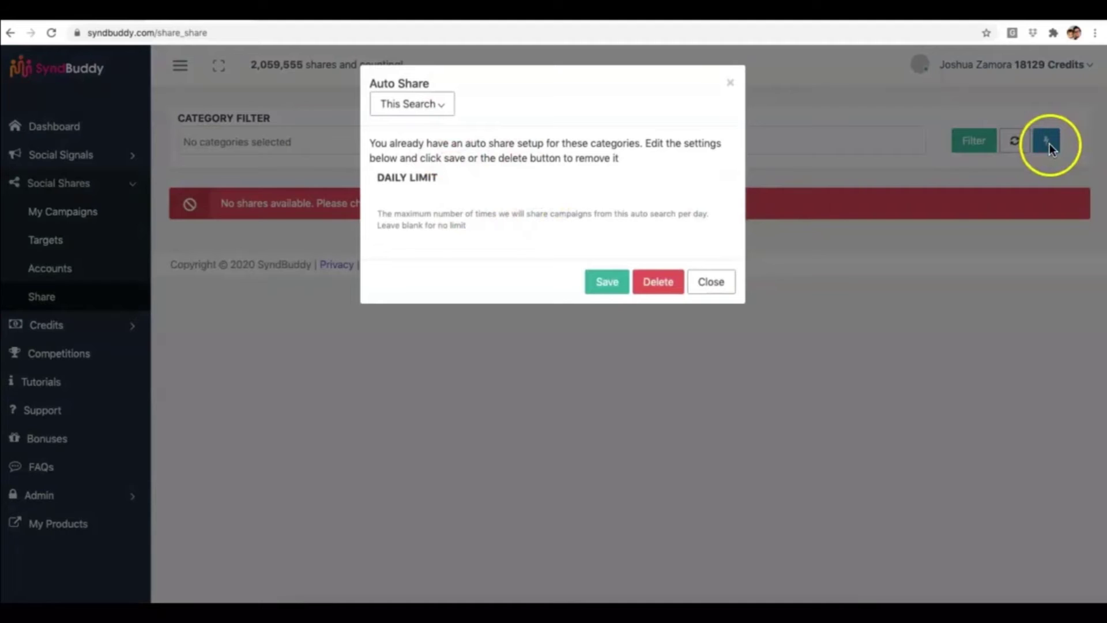
pyautogui.click(604, 283)
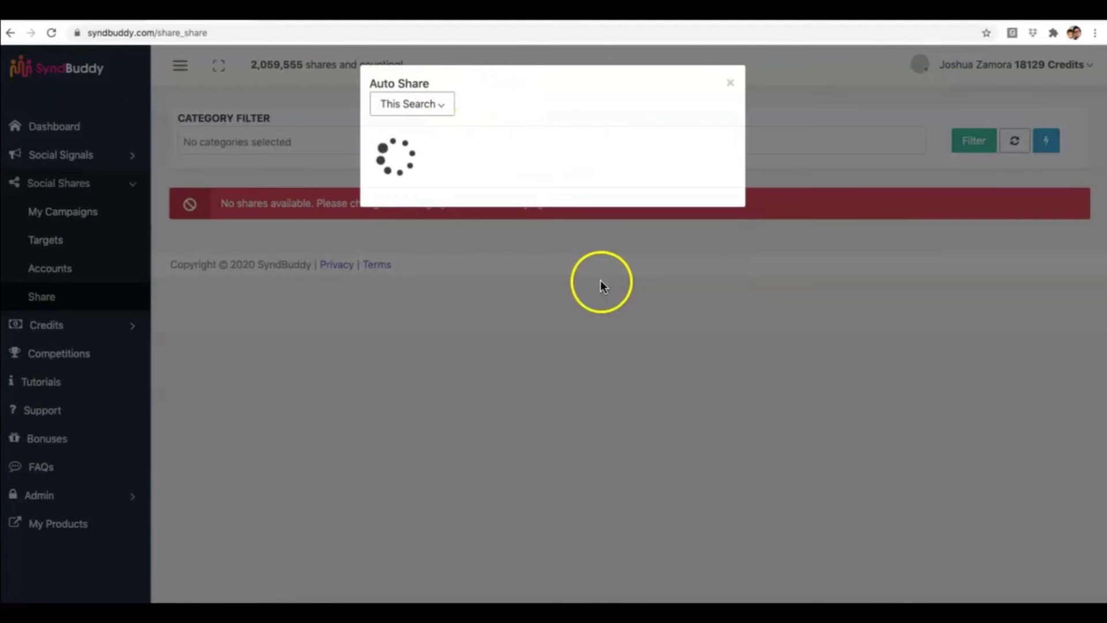
pyautogui.click(657, 107)
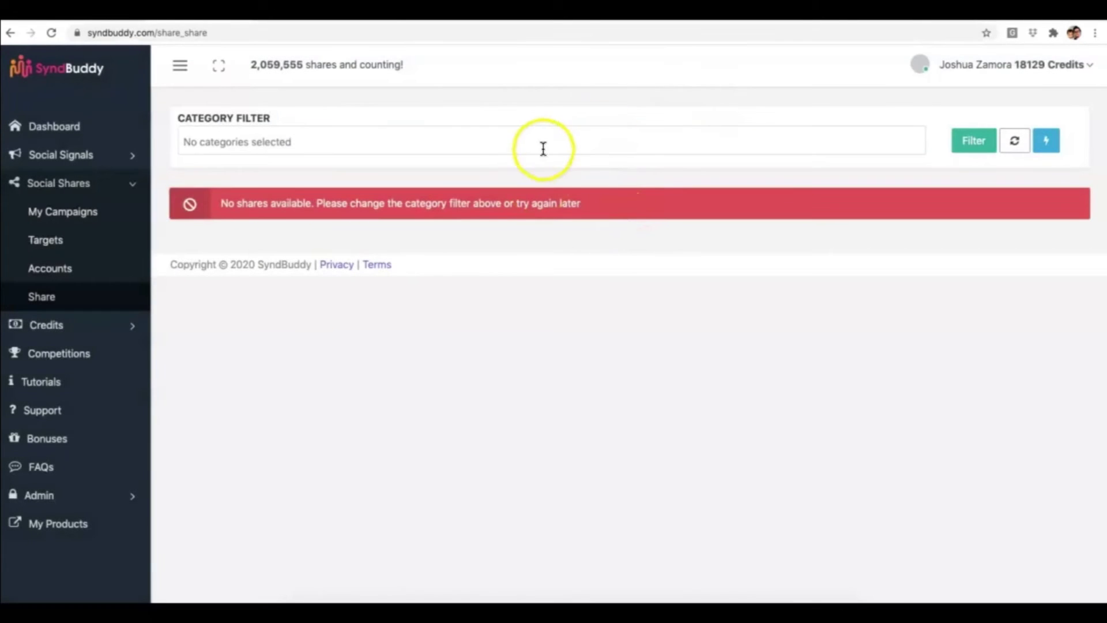
pyautogui.click(53, 245)
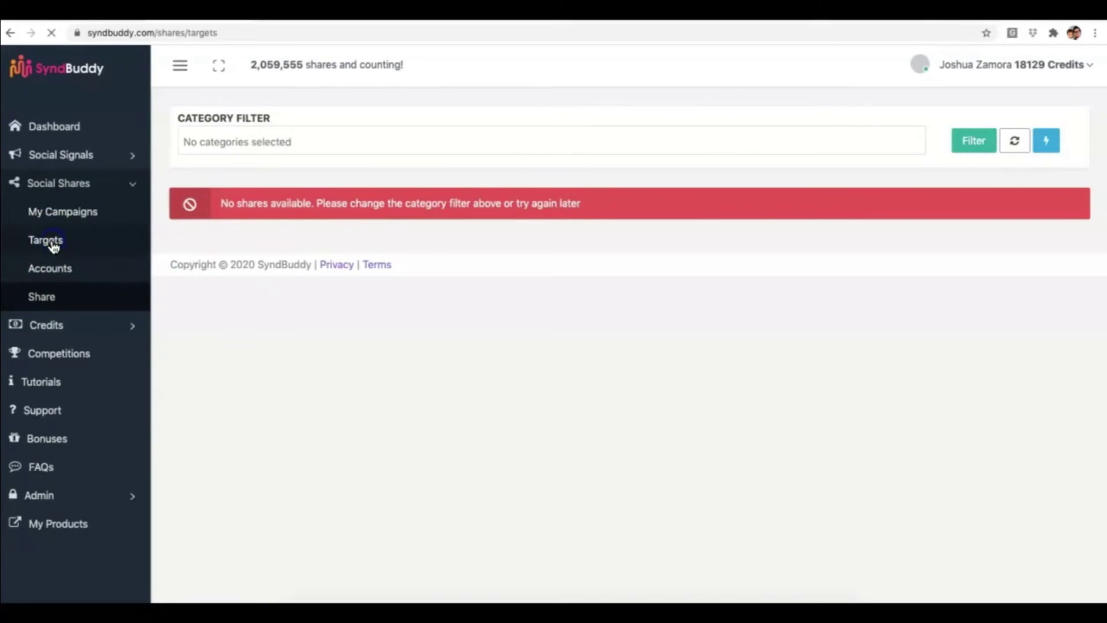
# Highlight the share target rows and the 33 selected targets count, then go to Accounts
pyautogui.scroll(-1, 664, 261)
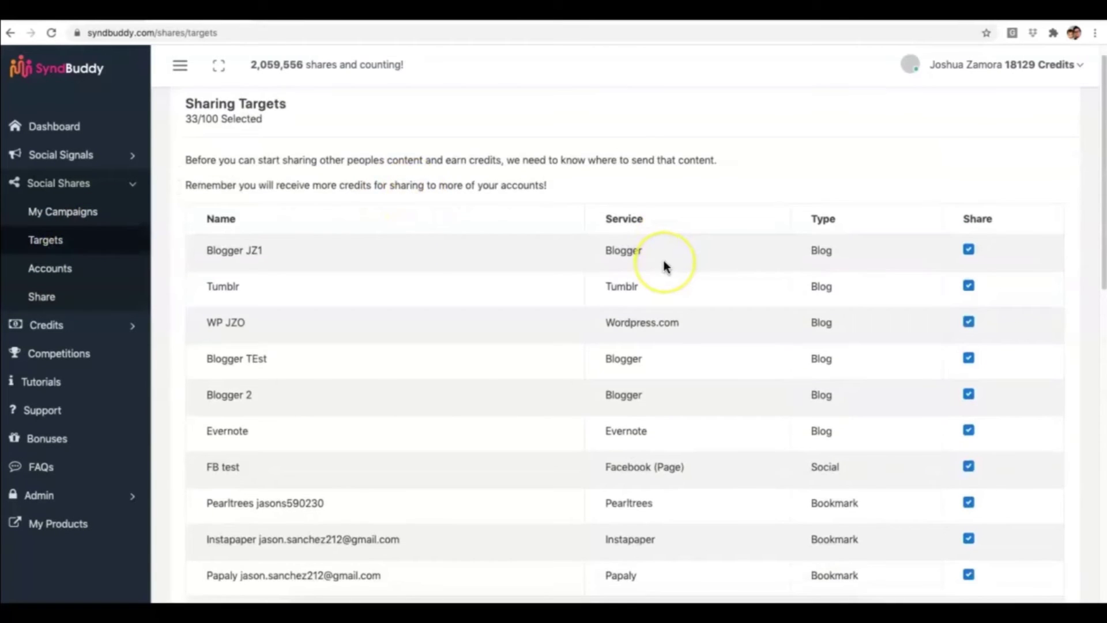
pyautogui.scroll(-3, 664, 265)
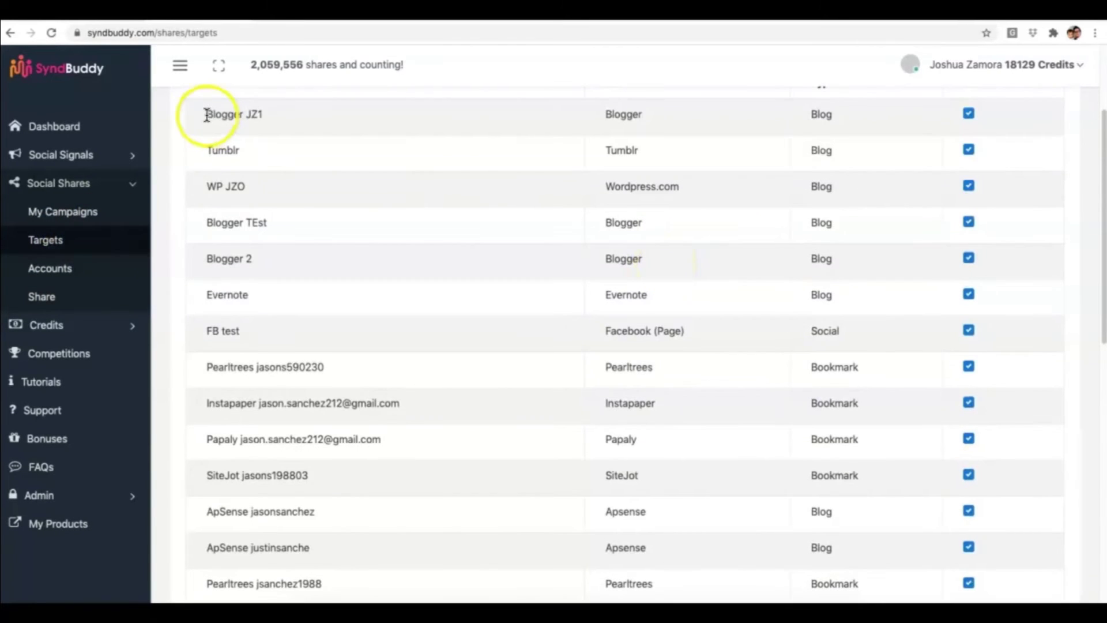
pyautogui.moveTo(191, 115); pyautogui.dragTo(705, 449)
pyautogui.click(468, 314)
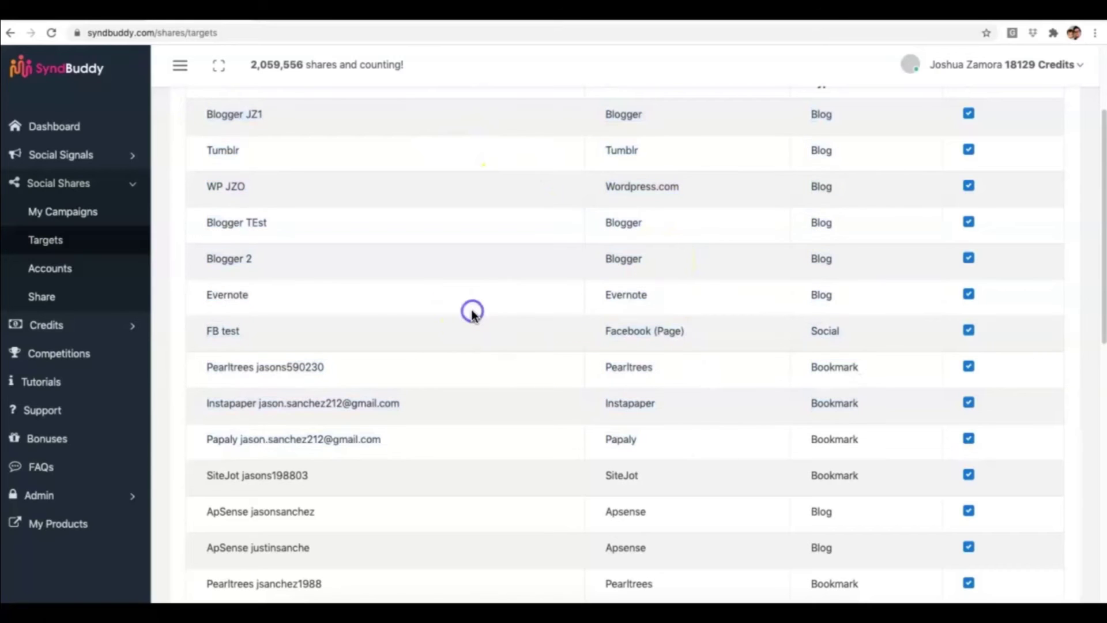
pyautogui.scroll(2, 353, 275)
pyautogui.scroll(2, 351, 272)
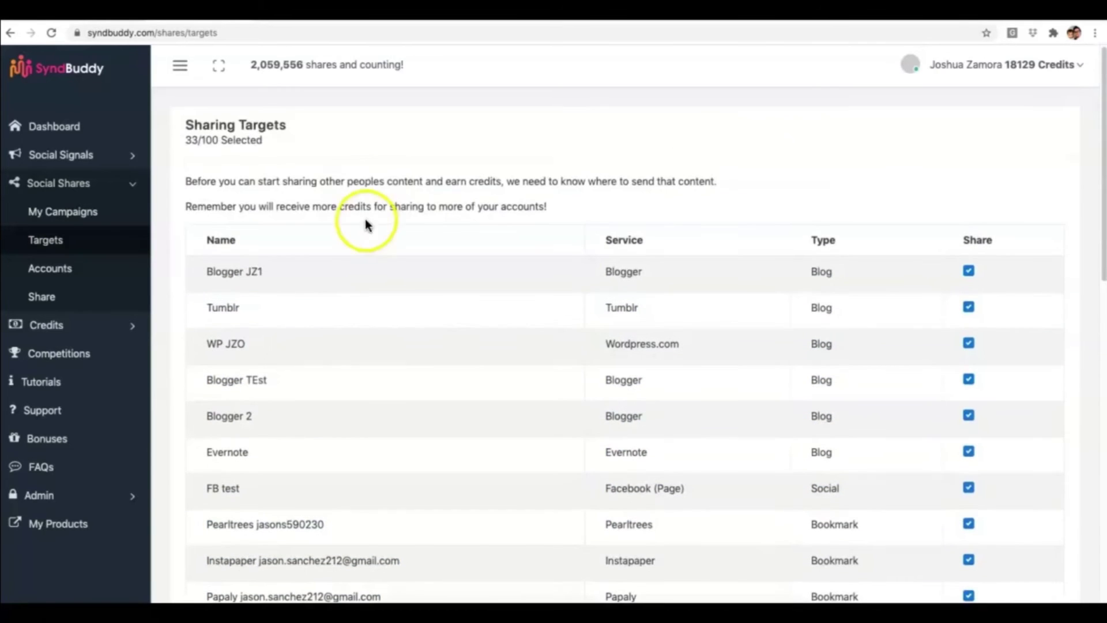
pyautogui.moveTo(200, 142); pyautogui.dragTo(185, 143)
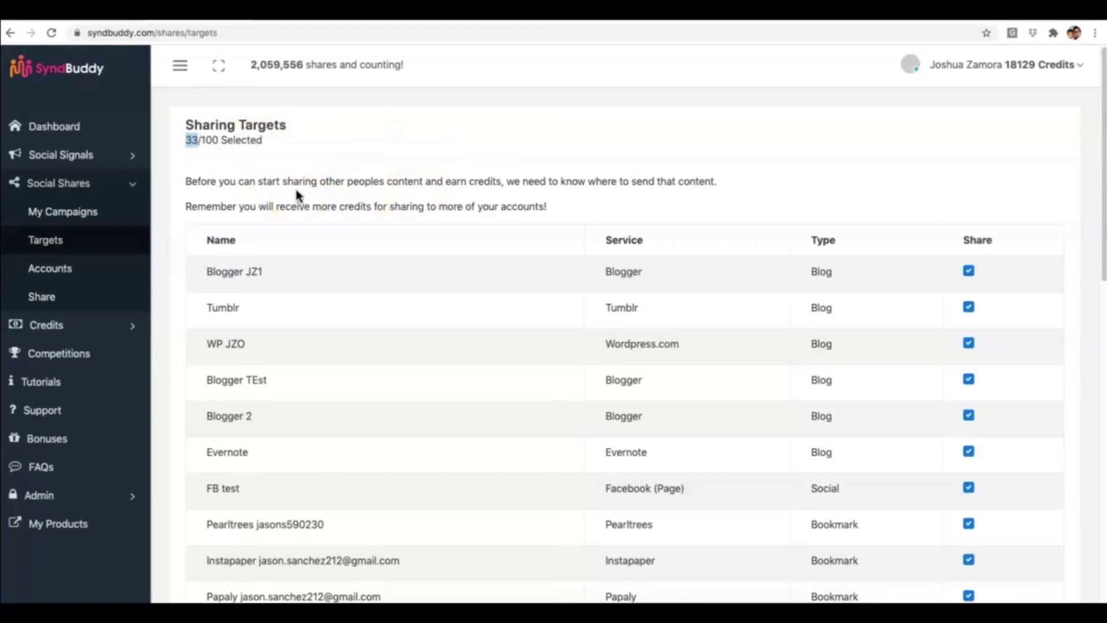
pyautogui.click(212, 140)
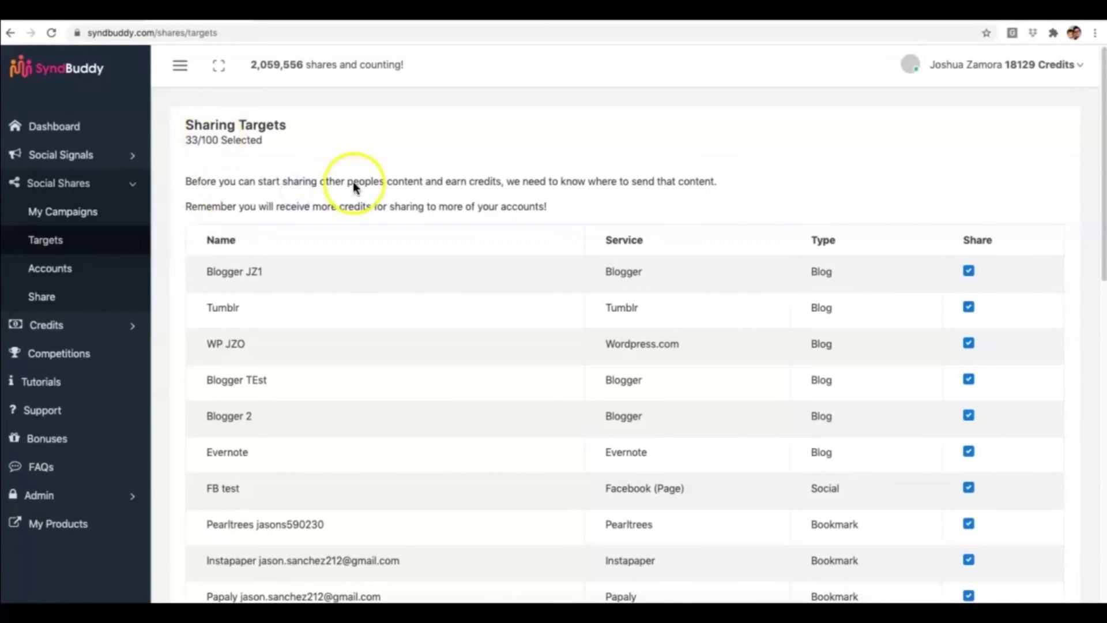
pyautogui.click(61, 269)
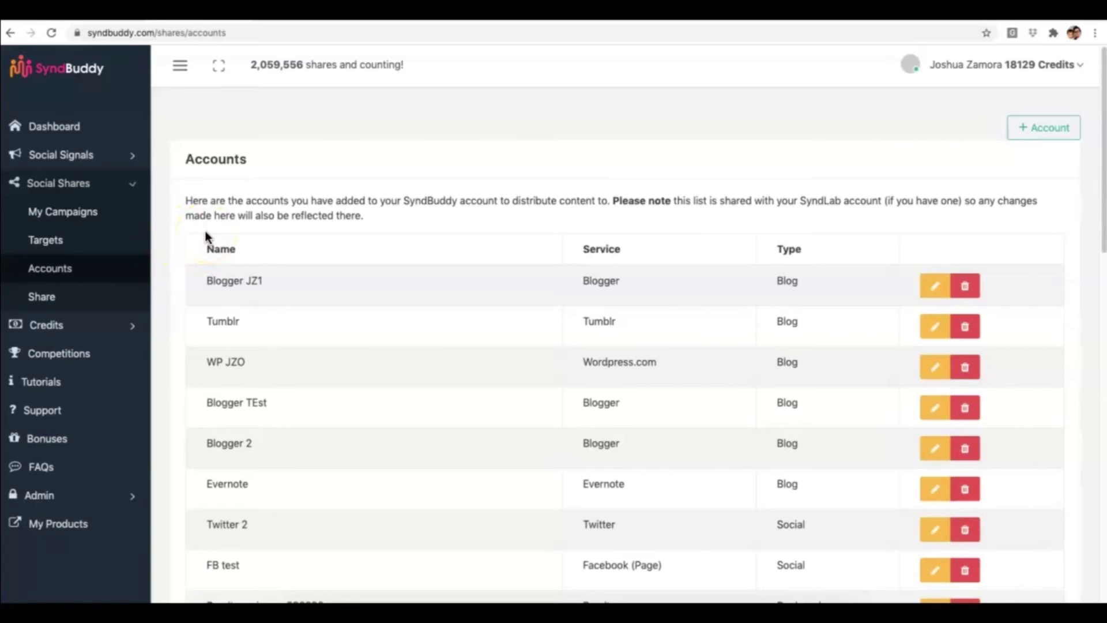
pyautogui.scroll(-1, 209, 230)
pyautogui.scroll(1, 506, 293)
pyautogui.click(510, 265)
pyautogui.click(189, 117)
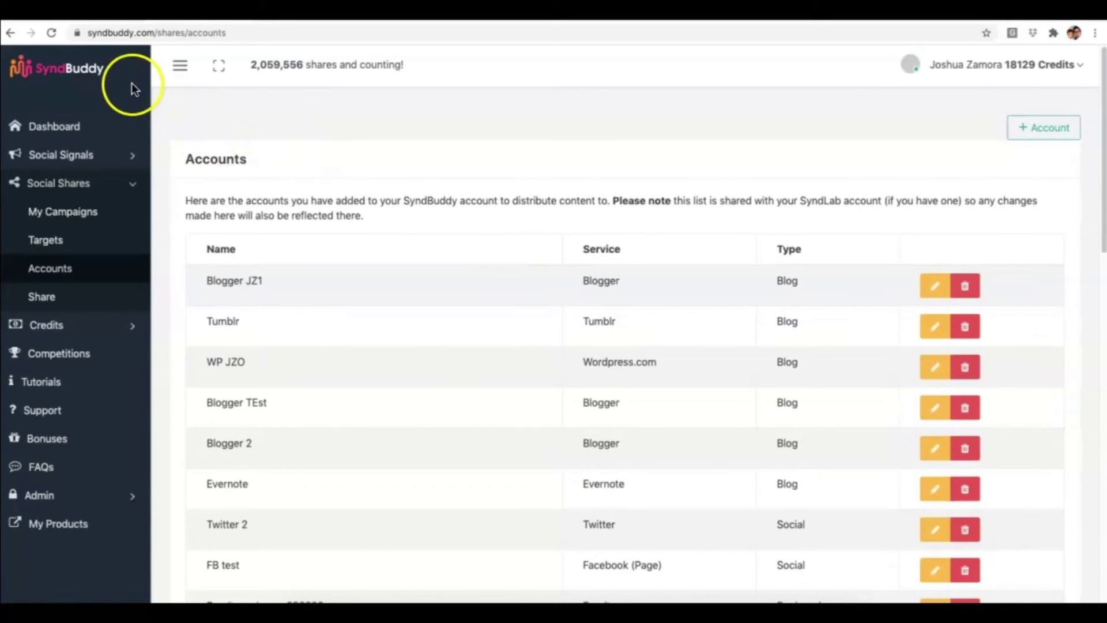
pyautogui.click(247, 136)
pyautogui.click(507, 201)
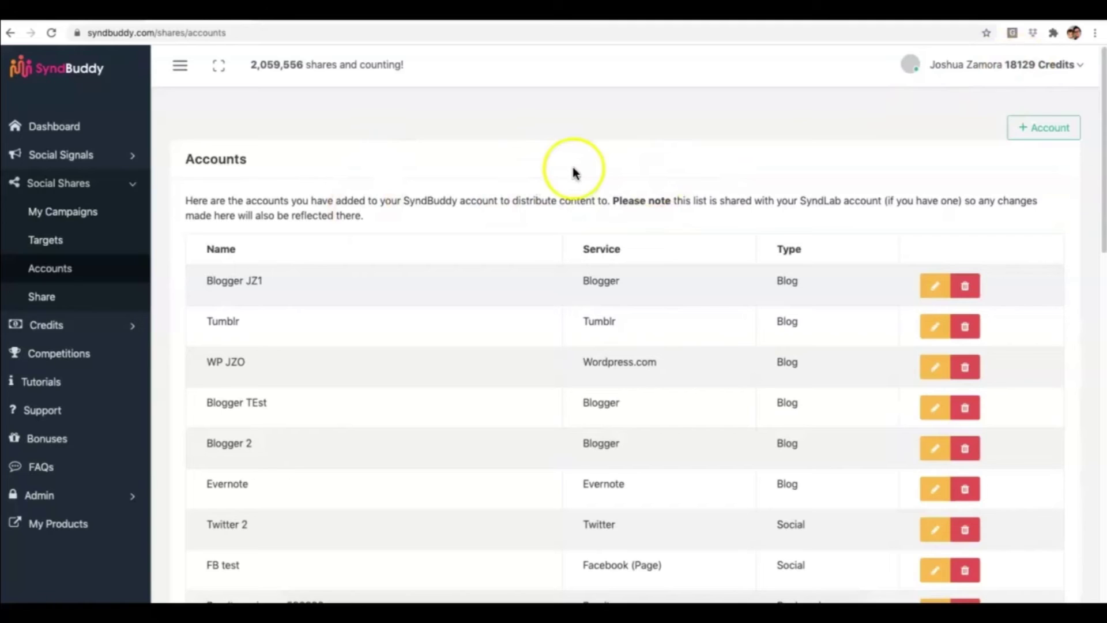
pyautogui.click(483, 168)
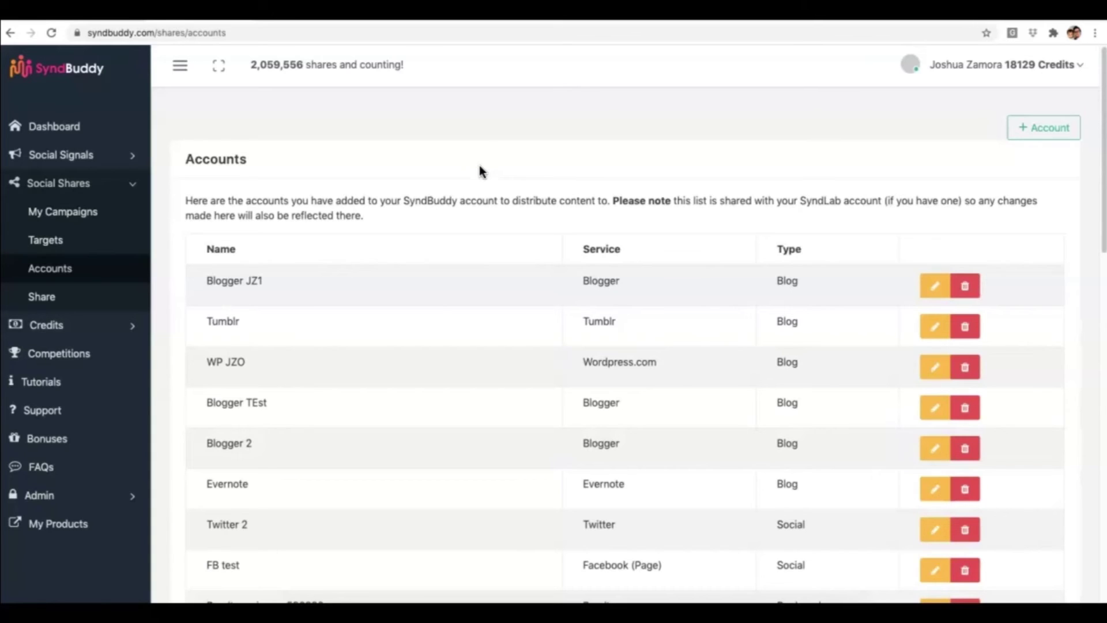
pyautogui.click(441, 183)
pyautogui.click(455, 170)
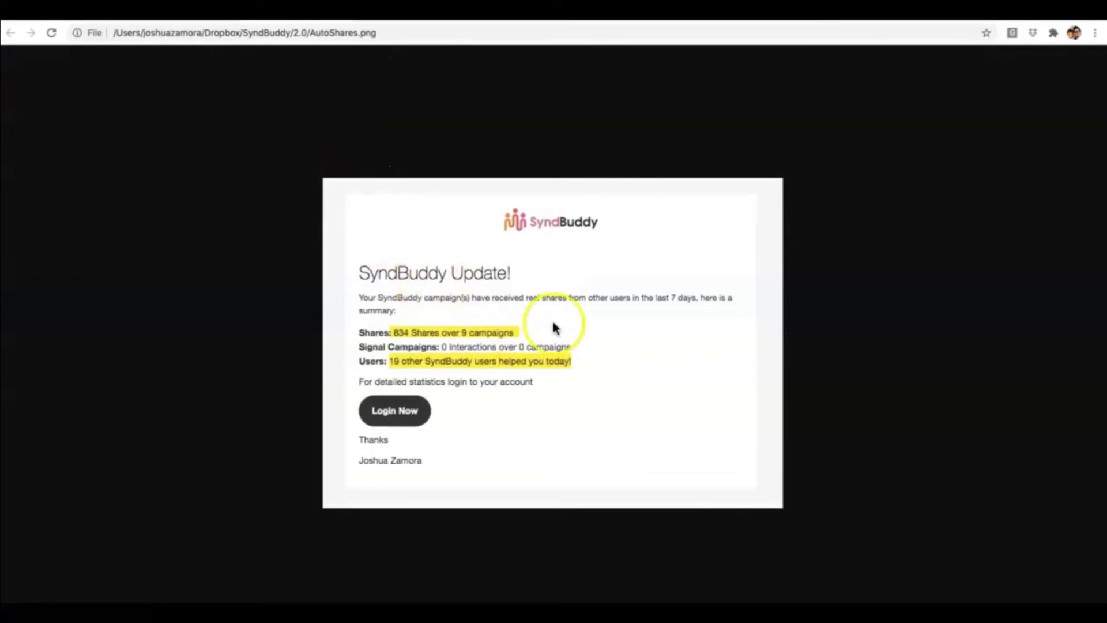
# View the AutoShares.png email image, then return to the launchspecial.com SyndBuddy preview page
pyautogui.click(495, 303)
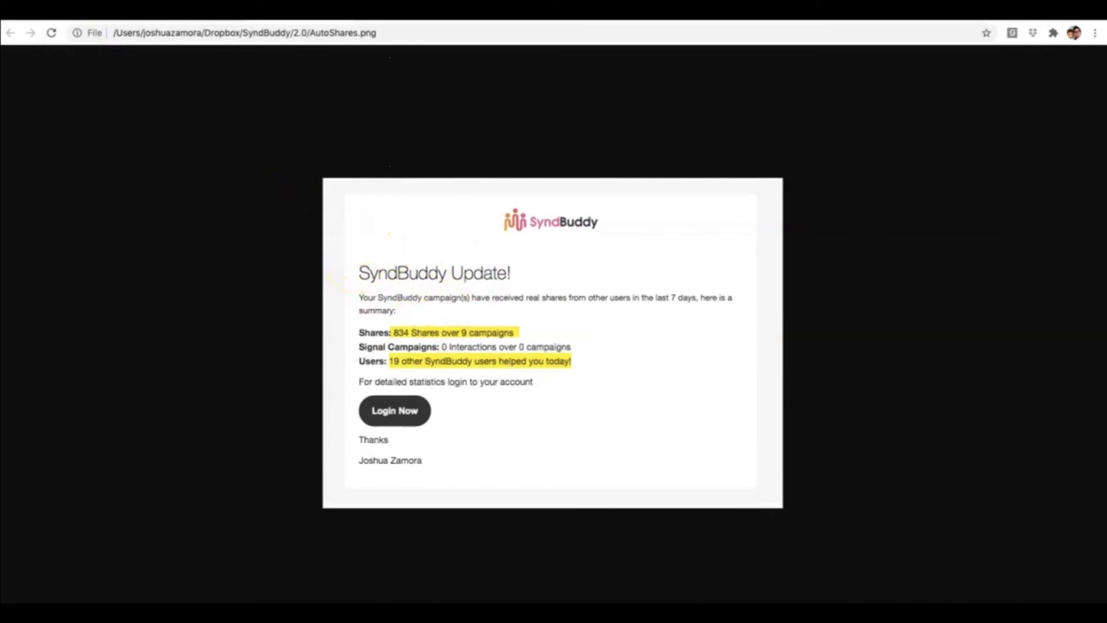
pyautogui.click(65, 12)
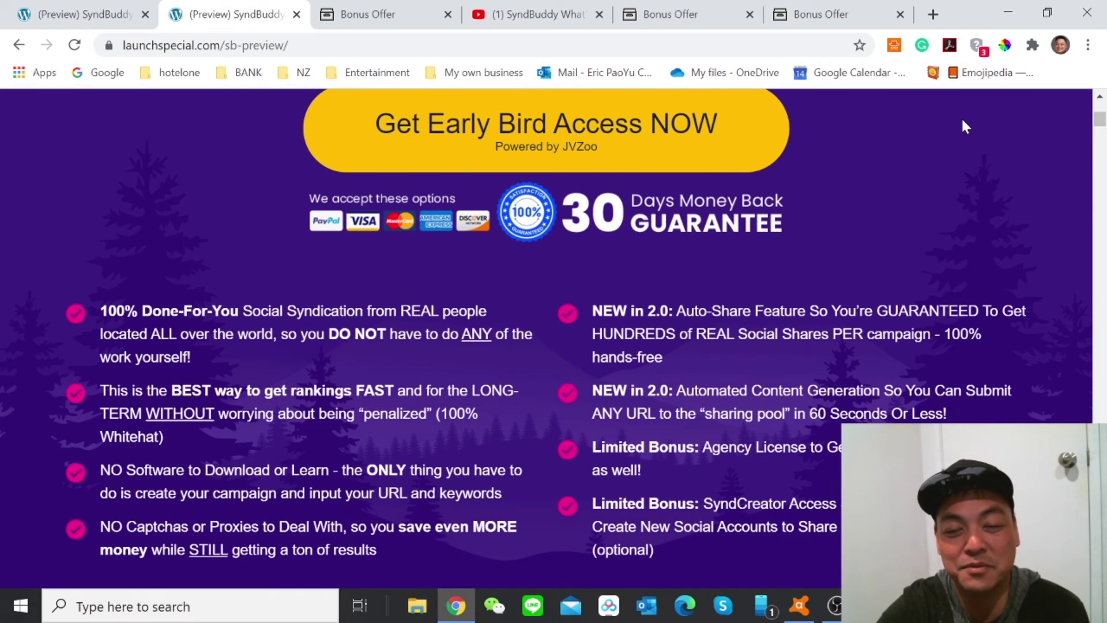
# Show the Bonus Offer pricing: SyndBuddy 2.0 at $33 with $47/mo, $67 and $47/qt upsells
pyautogui.click(712, 8)
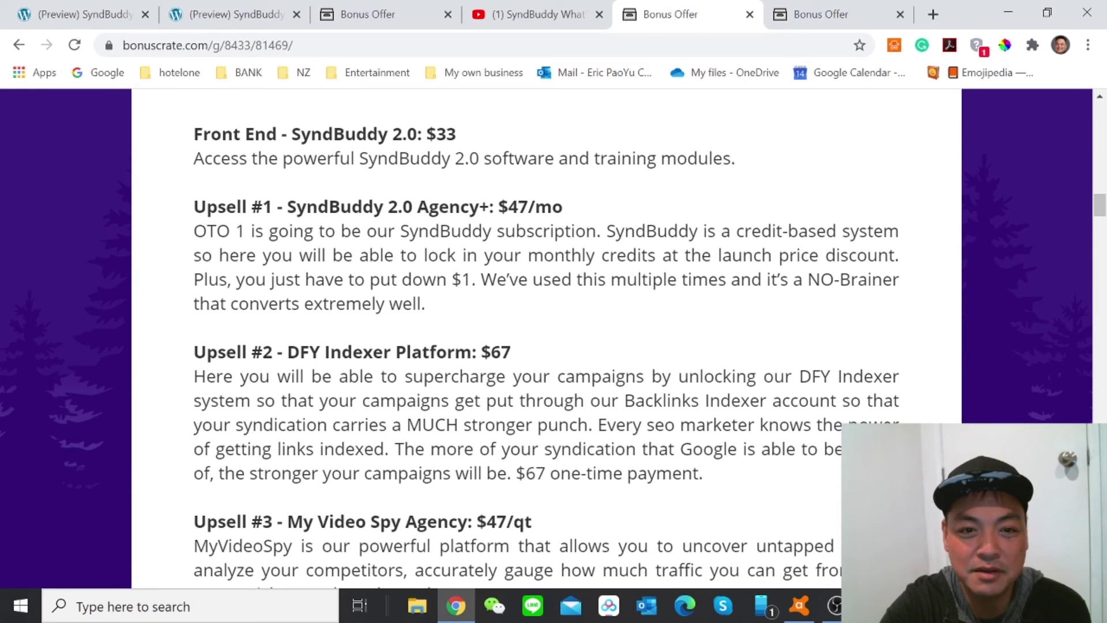
pyautogui.scroll(-2, 672, 246)
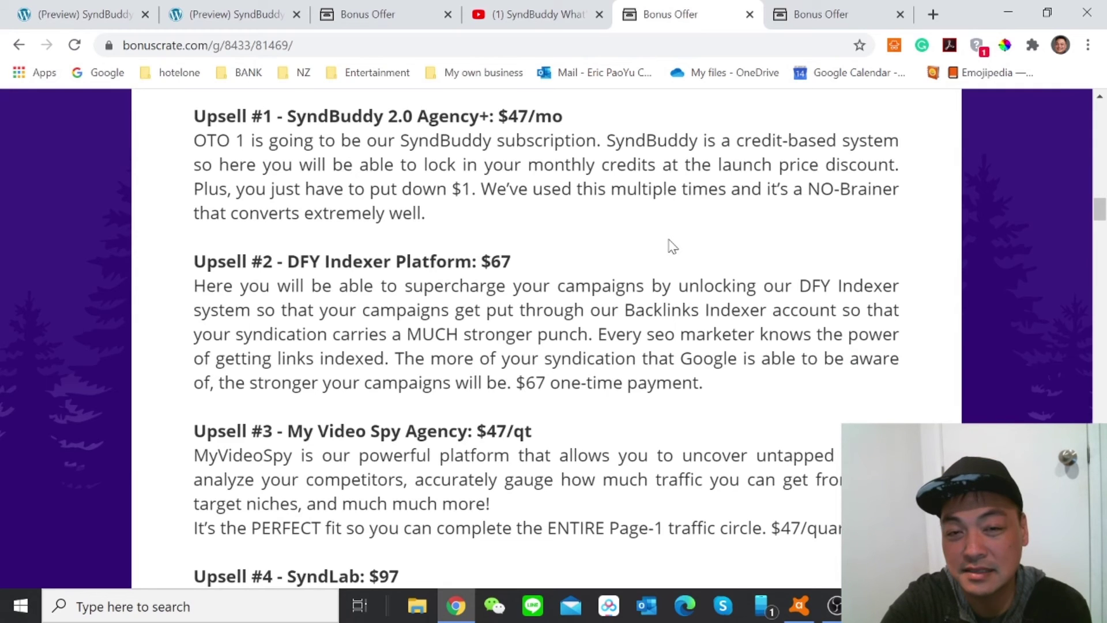
pyautogui.scroll(-2, 672, 245)
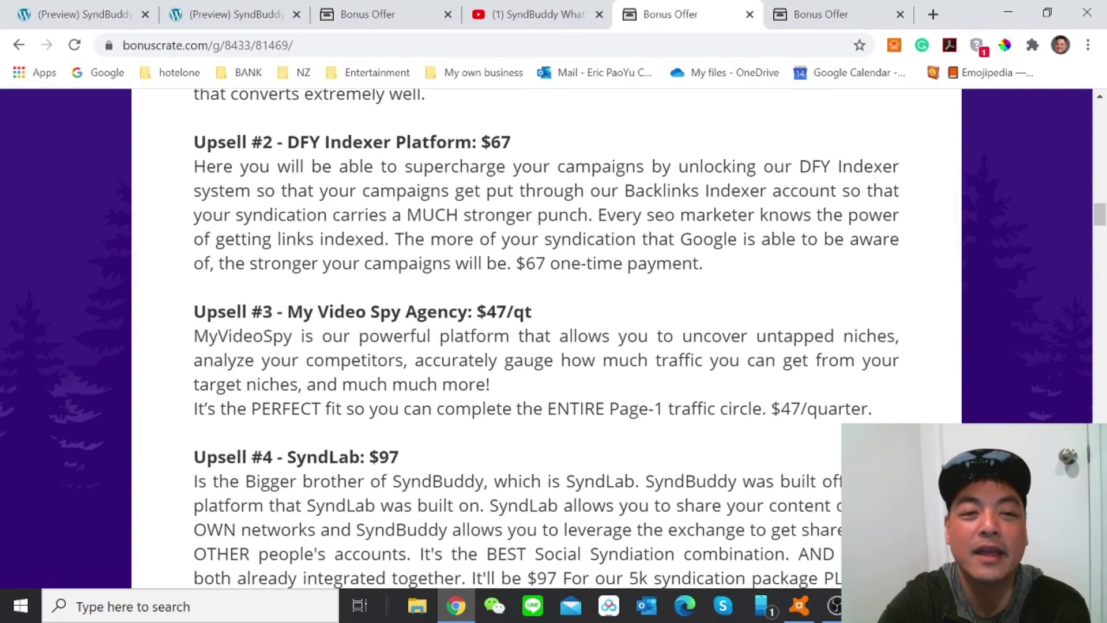
pyautogui.scroll(-1, 541, 323)
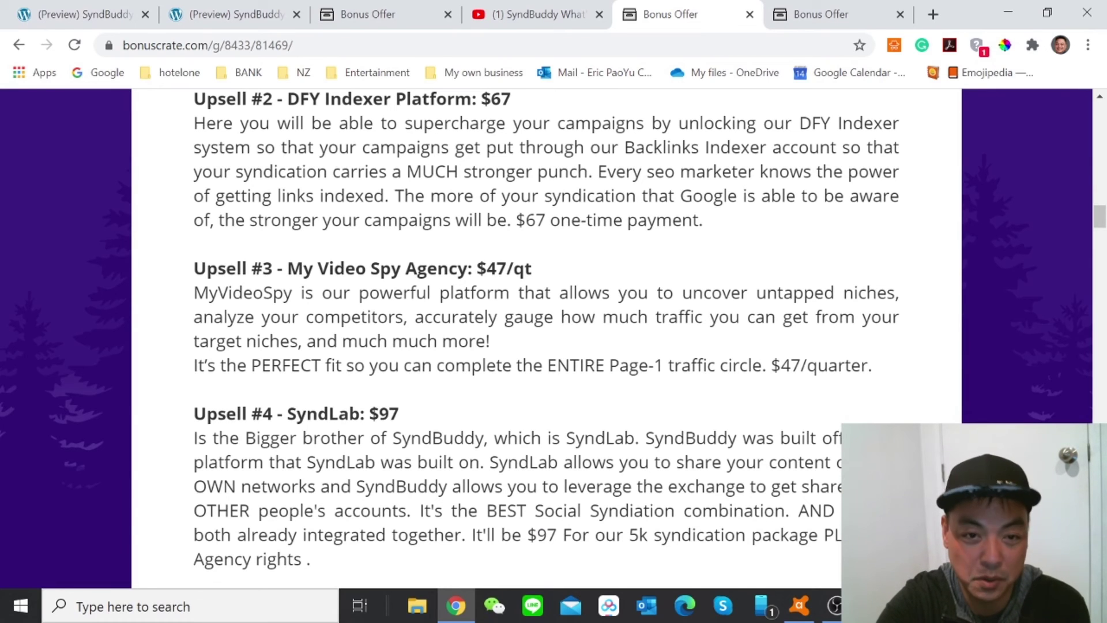
pyautogui.scroll(-3, 546, 339)
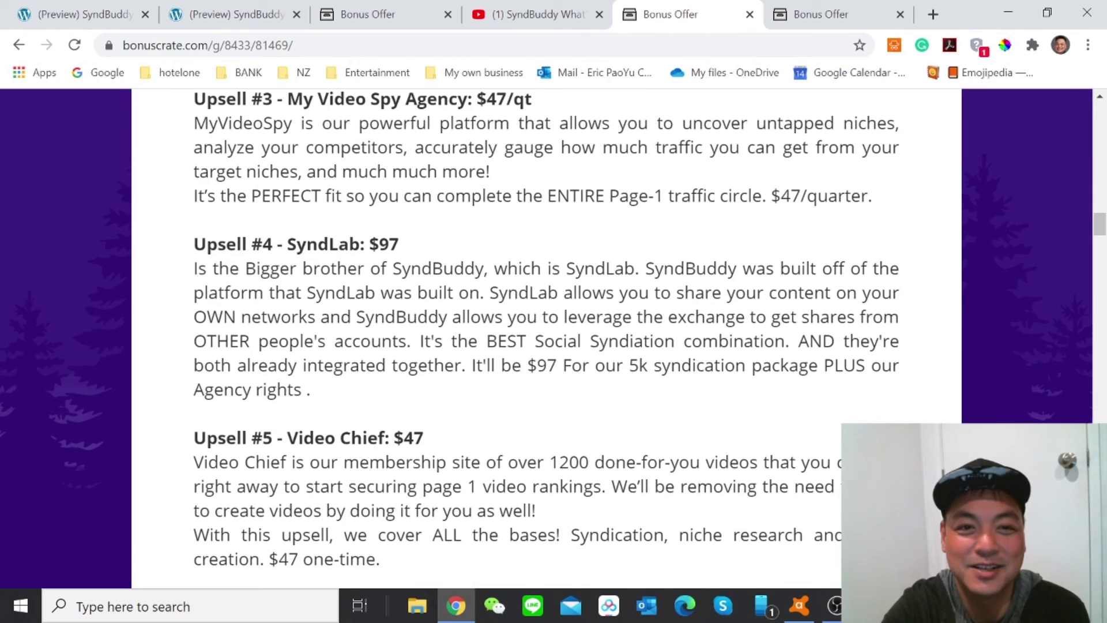
pyautogui.scroll(-1, 546, 328)
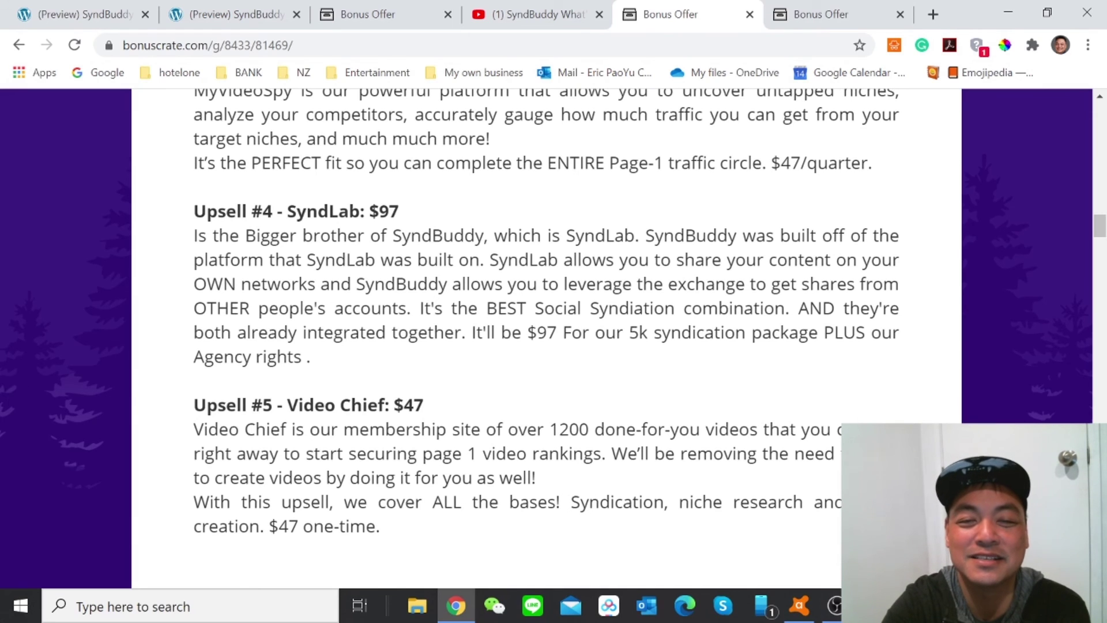
pyautogui.scroll(6, 547, 338)
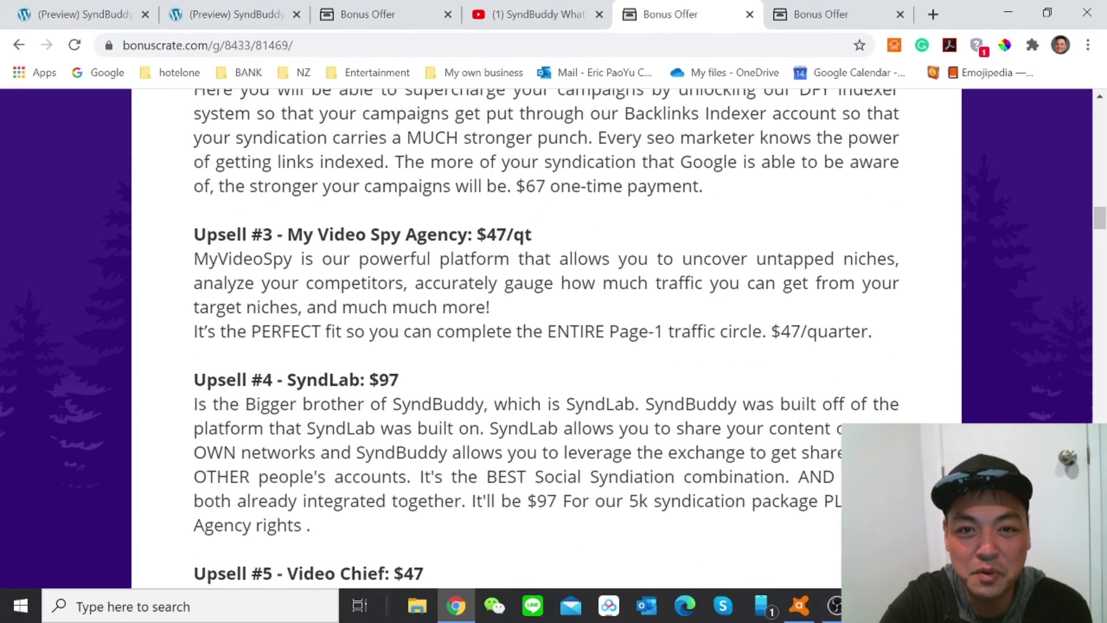
pyautogui.scroll(2, 528, 275)
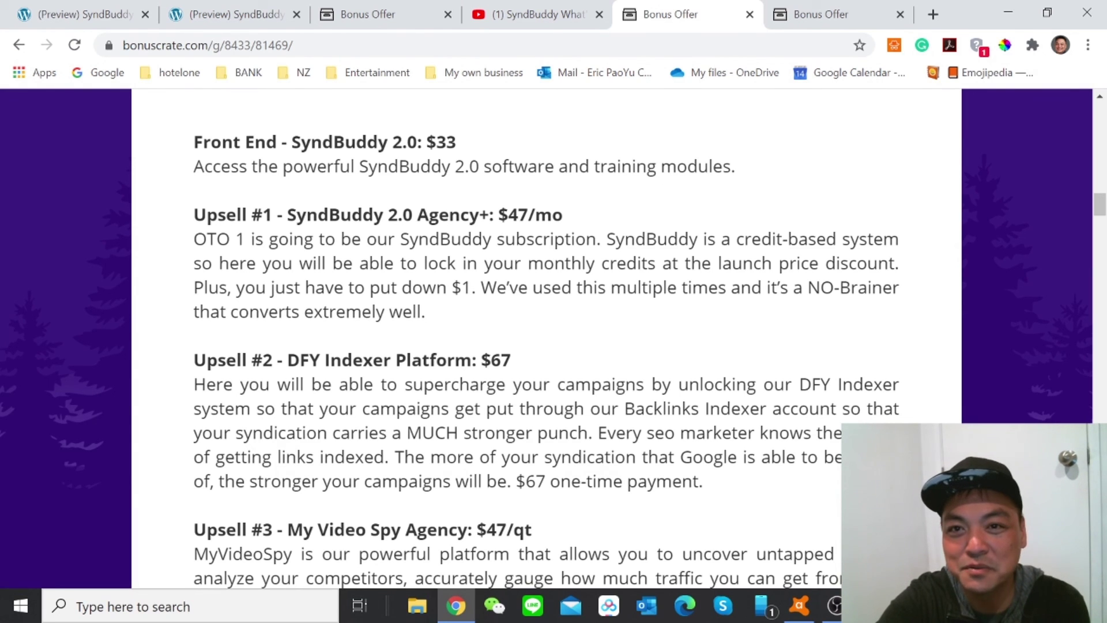
# Switch to the other Bonus Offer tab and read past Lockdown Formula, Buyers List and Content Curation bonuses to Jono's SUPER Bundle
pyautogui.click(824, 7)
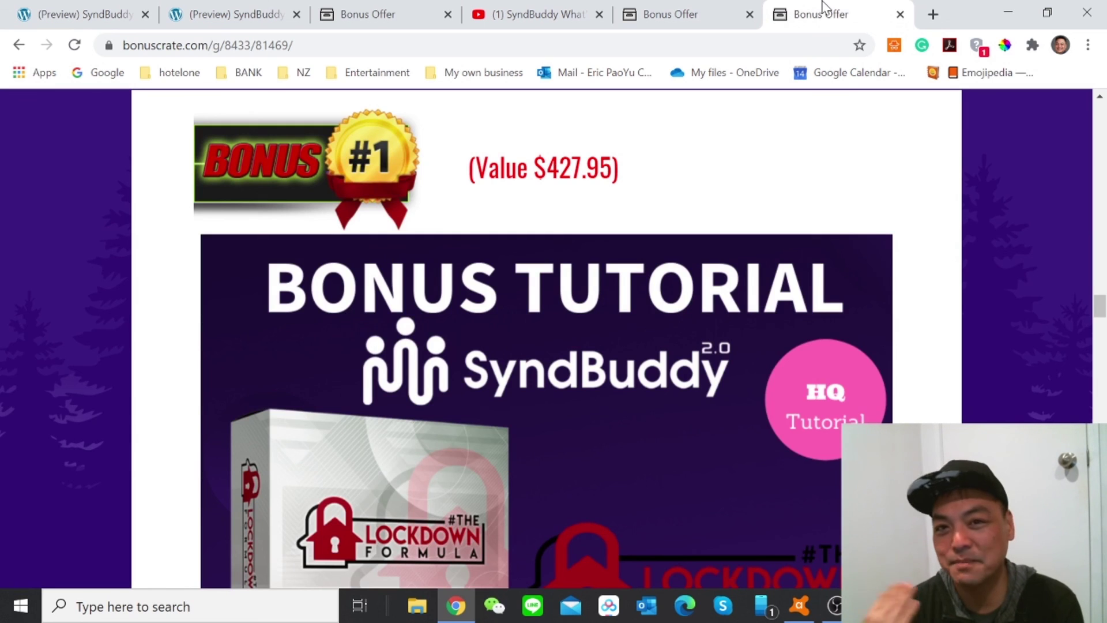
pyautogui.scroll(-9, 640, 364)
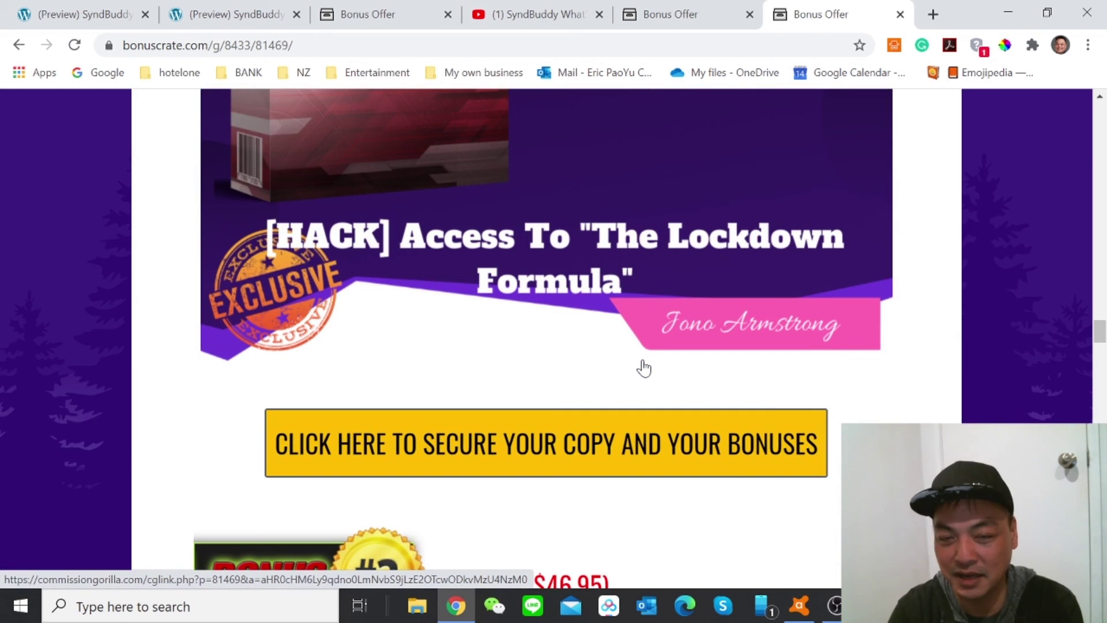
pyautogui.scroll(-15, 644, 368)
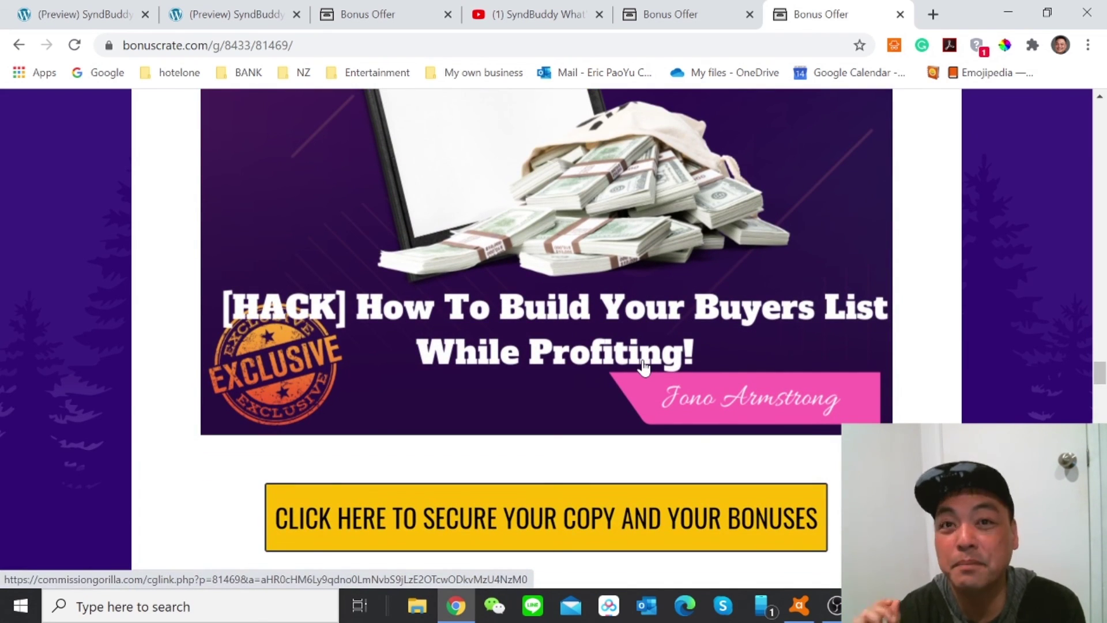
pyautogui.scroll(-14, 644, 367)
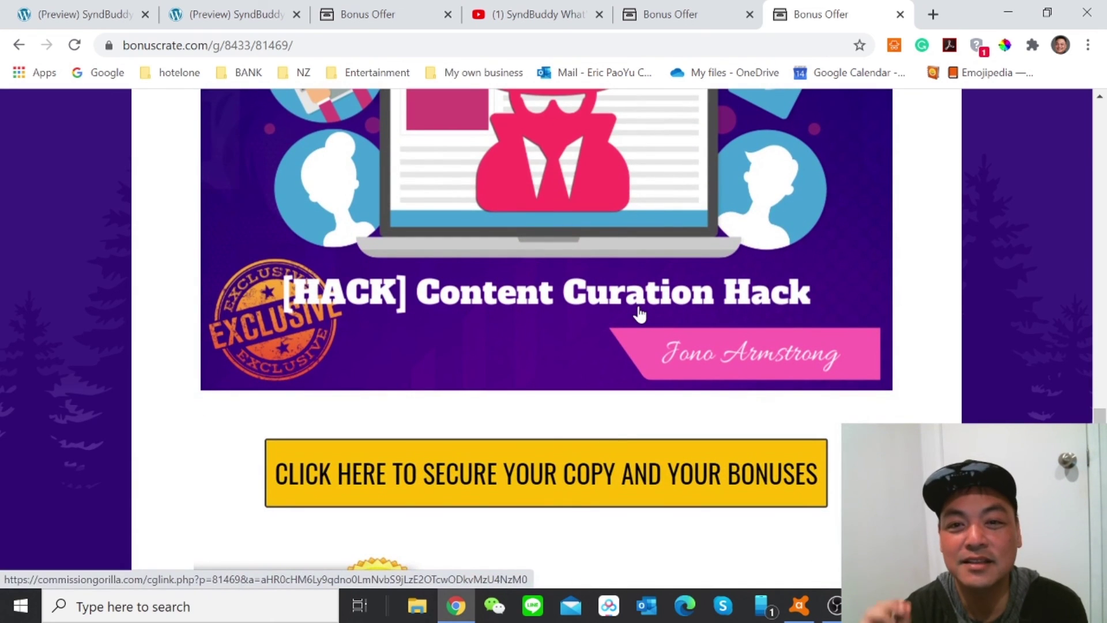
pyautogui.scroll(-15, 640, 314)
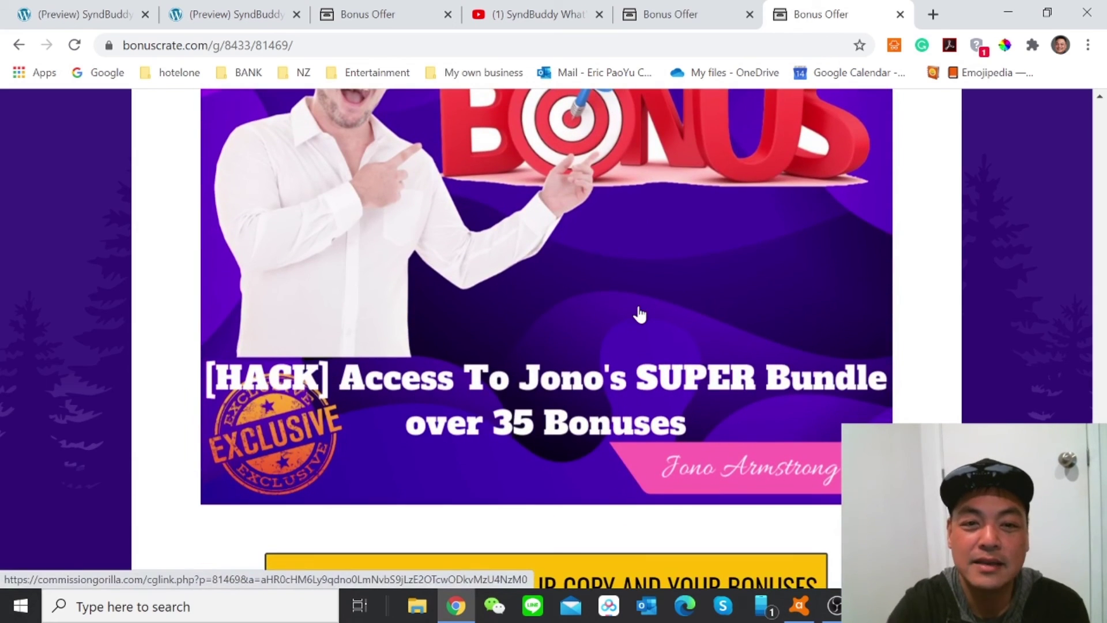